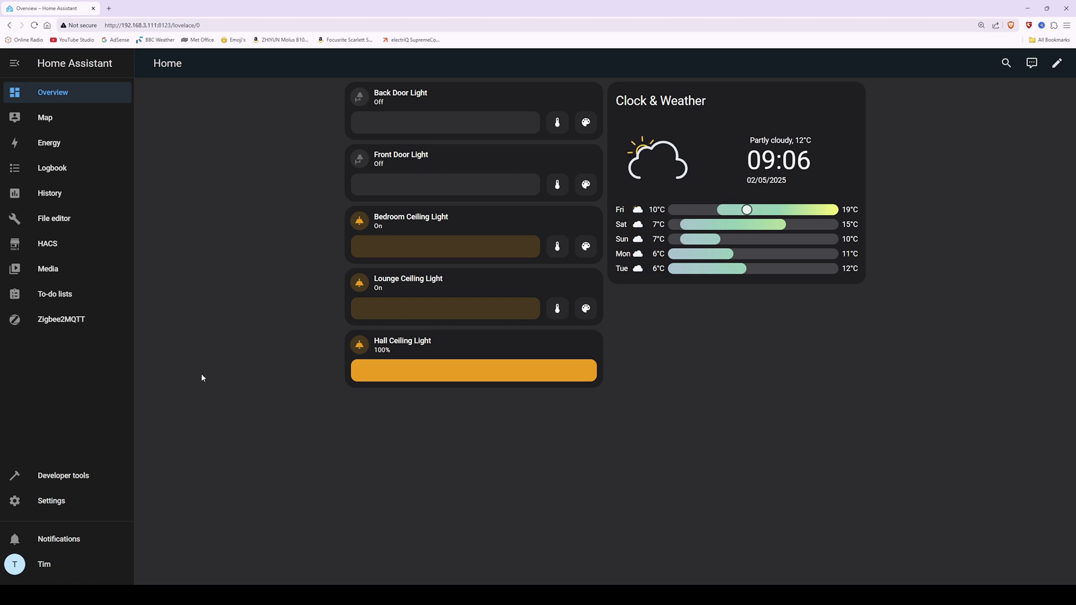
Step: Start adding a new integration, search the brands for QNAP and choose the QNAP integration for a NAS
{"action": "left_click", "coordinate": [57, 505]}
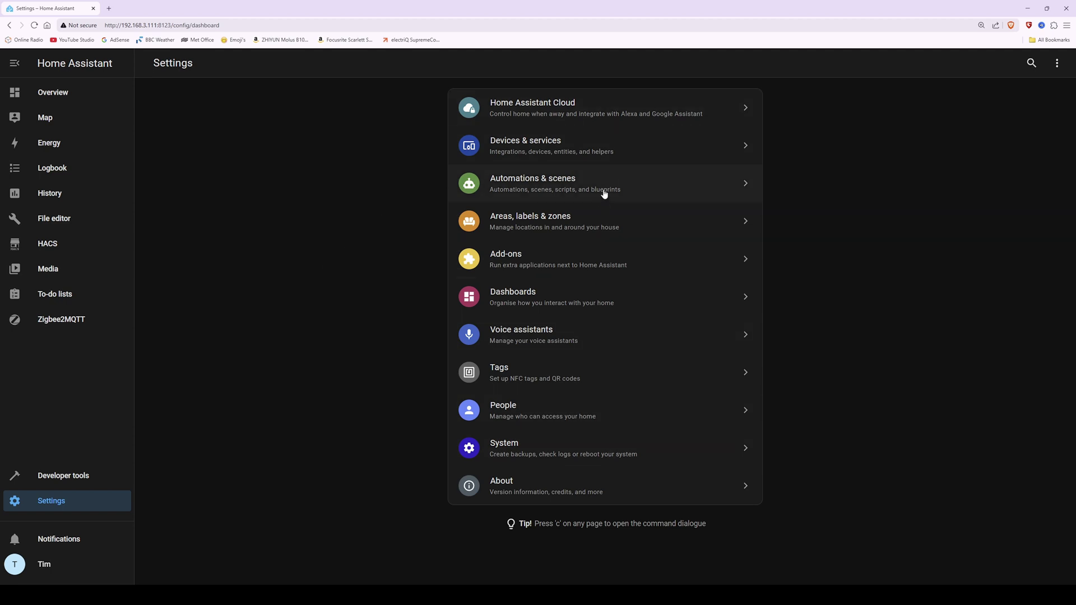
{"action": "left_click", "coordinate": [561, 149]}
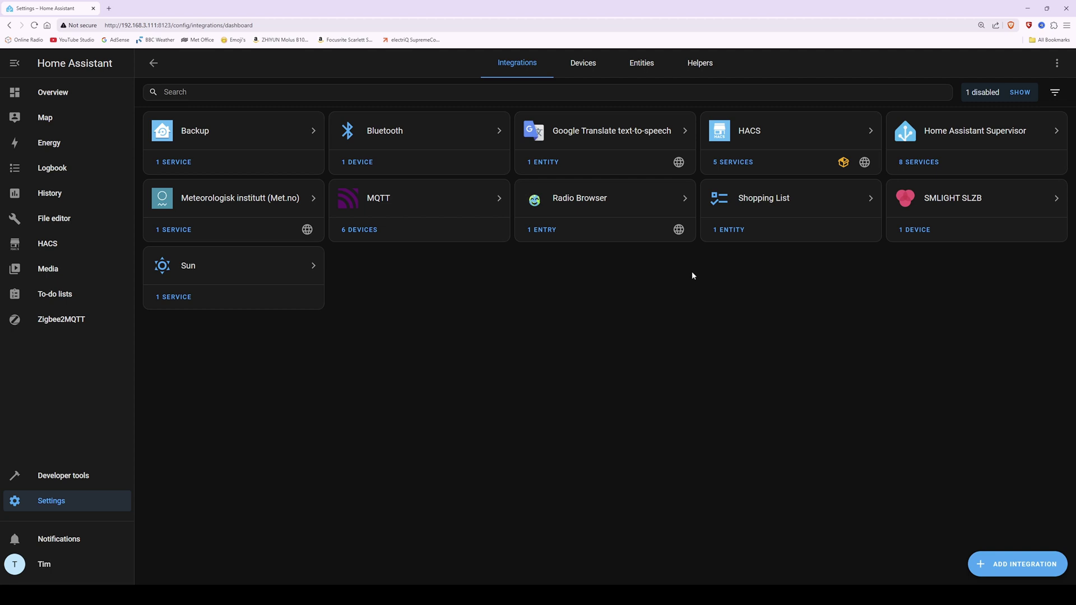
{"action": "left_click", "coordinate": [1019, 568]}
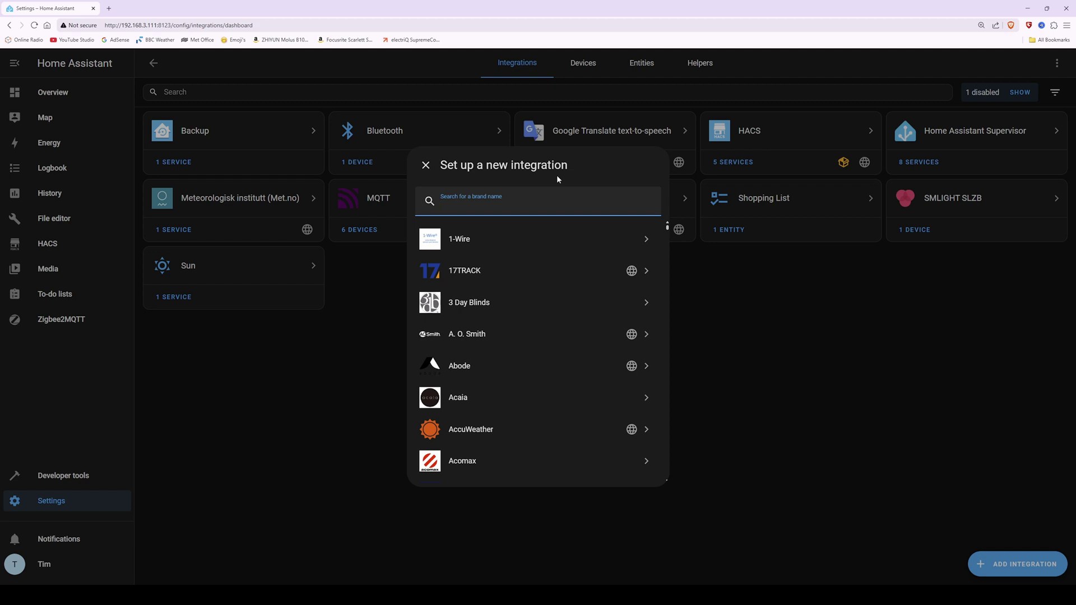
{"action": "type", "text": "QNAP"}
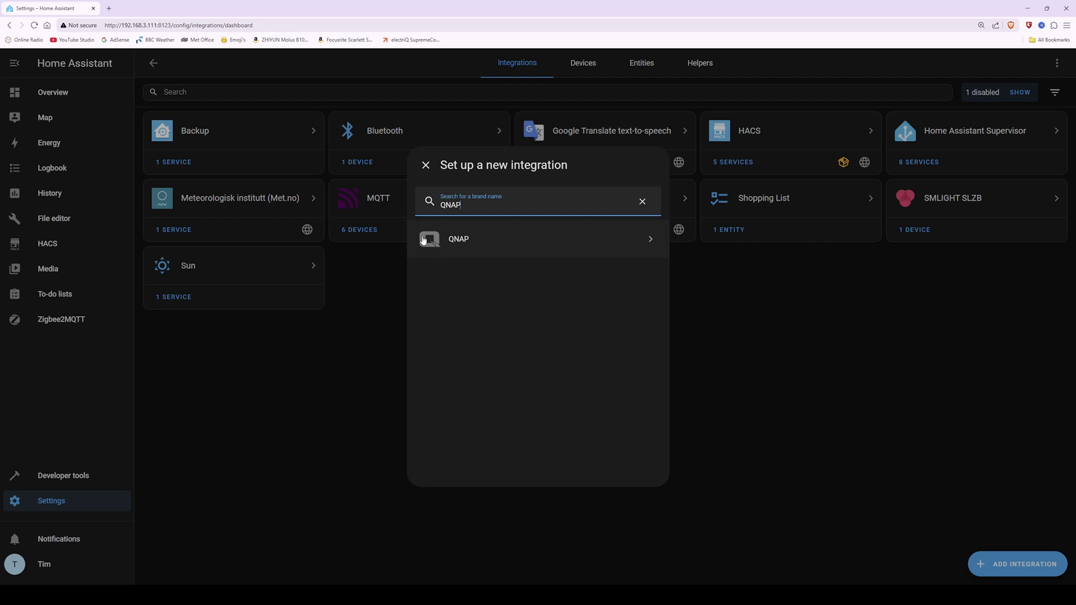
{"action": "left_click", "coordinate": [459, 240]}
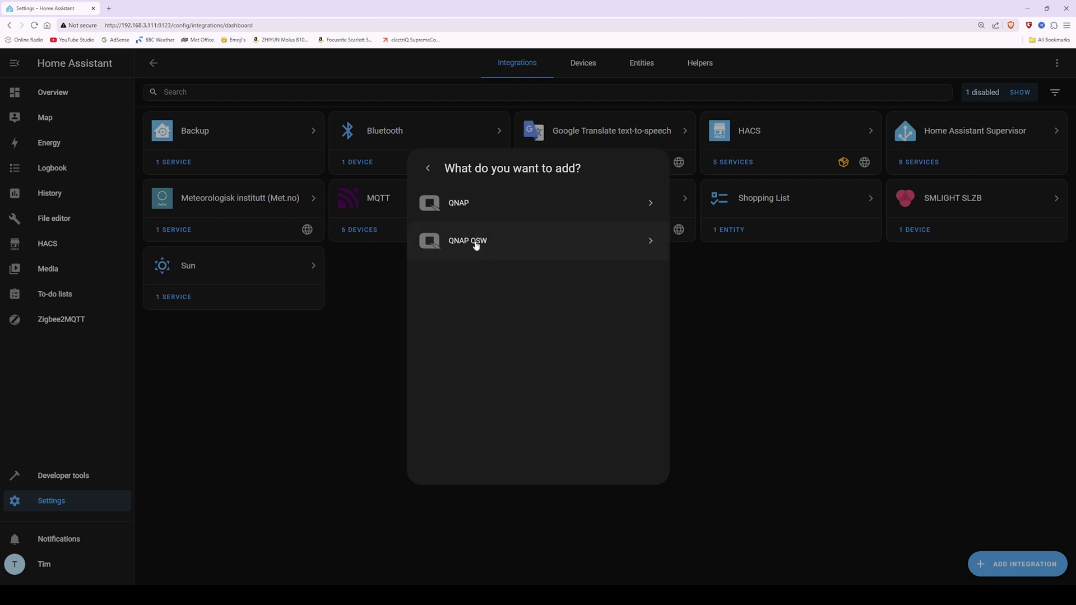
{"action": "left_click", "coordinate": [457, 204]}
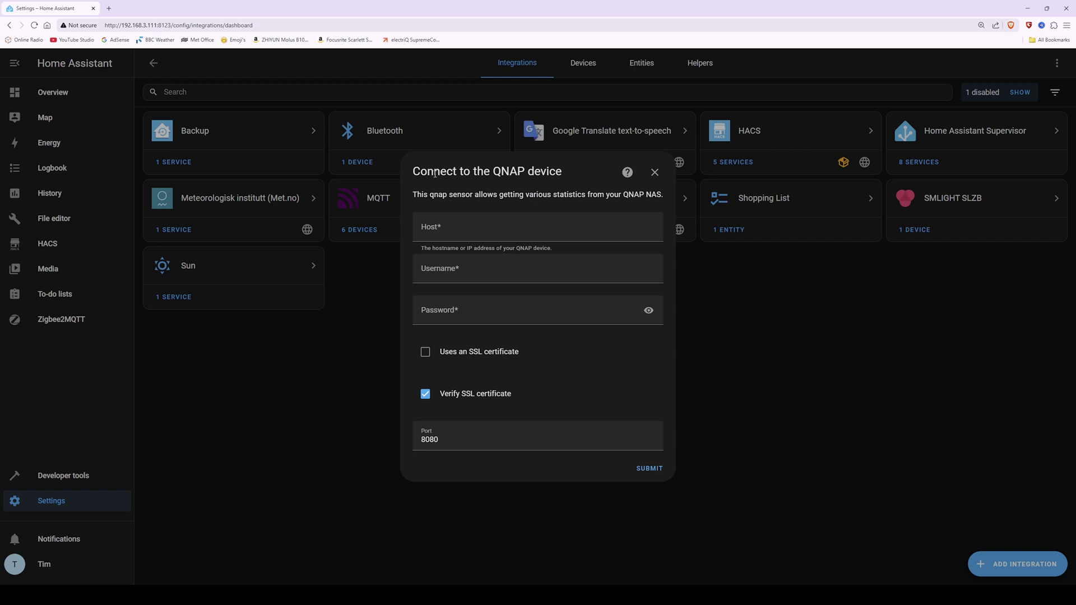
Step: Set the QNAP device's host to 192.168.1.45 and enter the NAS account username
{"action": "left_click", "coordinate": [525, 230]}
{"action": "type", "text": "192.168.1.45"}
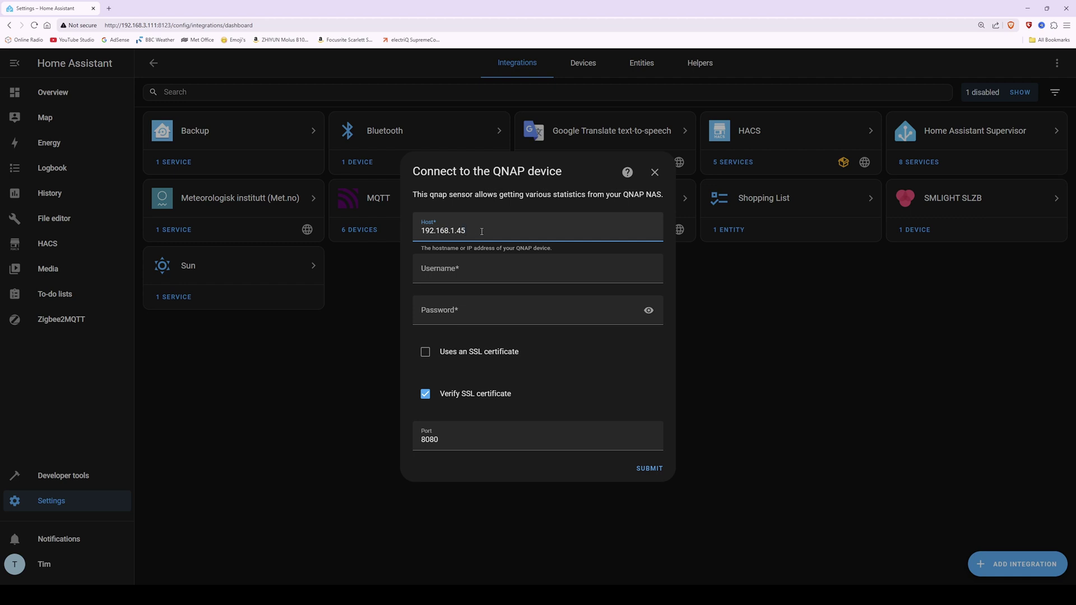
{"action": "left_click", "coordinate": [497, 271]}
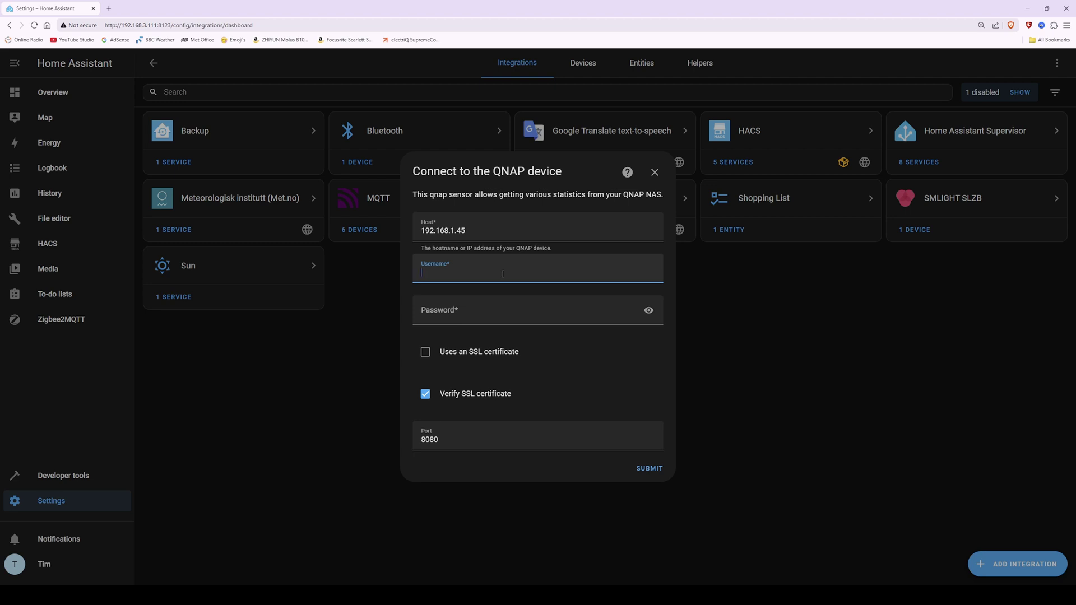
{"action": "key", "text": "BackSpace"}
{"action": "type", "text": "tim"}
{"action": "key", "text": "Tab"}
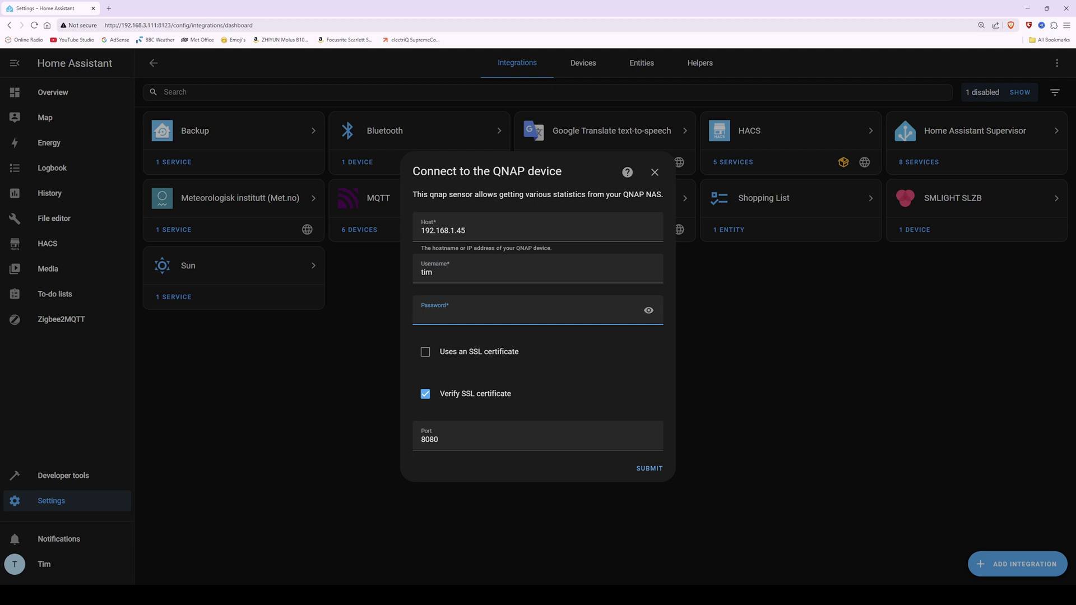
Step: Enter the NAS account password, turn off Verify SSL certificate and submit the connection details
{"action": "left_click", "coordinate": [543, 329]}
{"action": "left_click", "coordinate": [544, 324]}
{"action": "key", "text": "ctrl+v"}
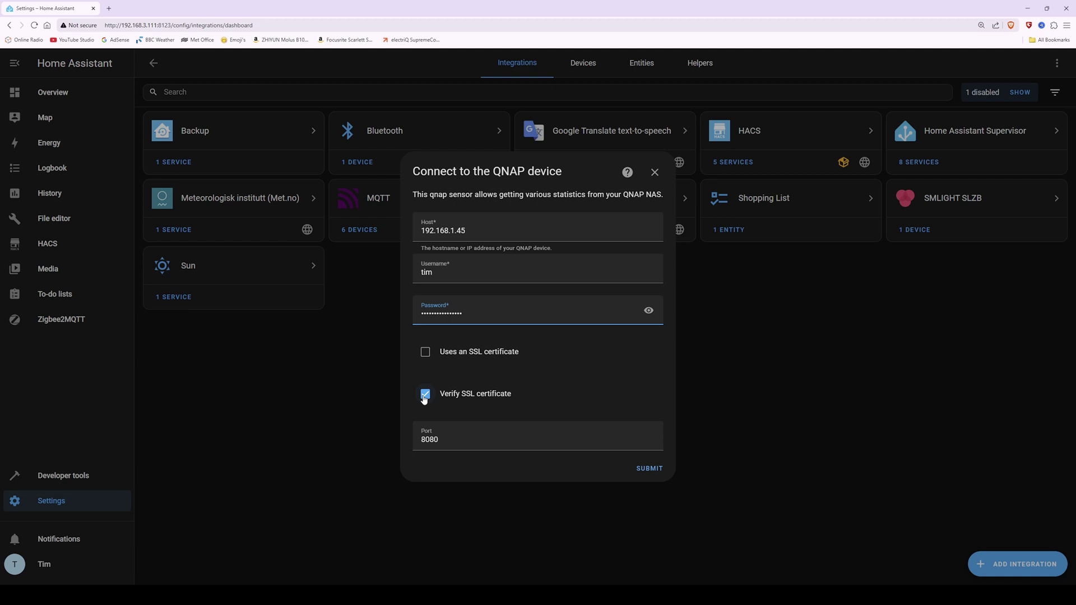
{"action": "left_click", "coordinate": [425, 394]}
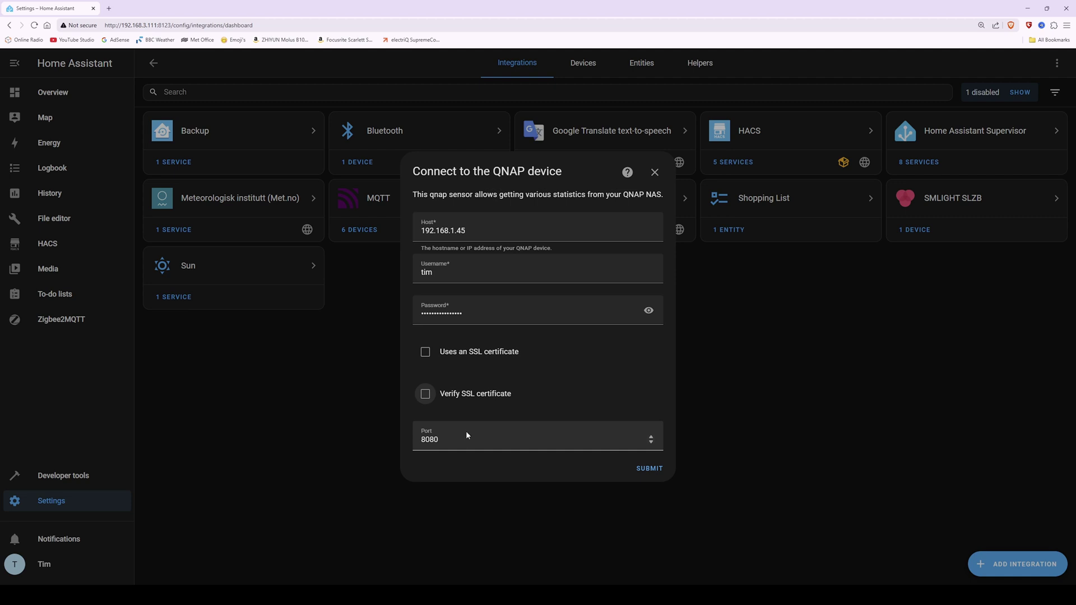
{"action": "left_click", "coordinate": [650, 470]}
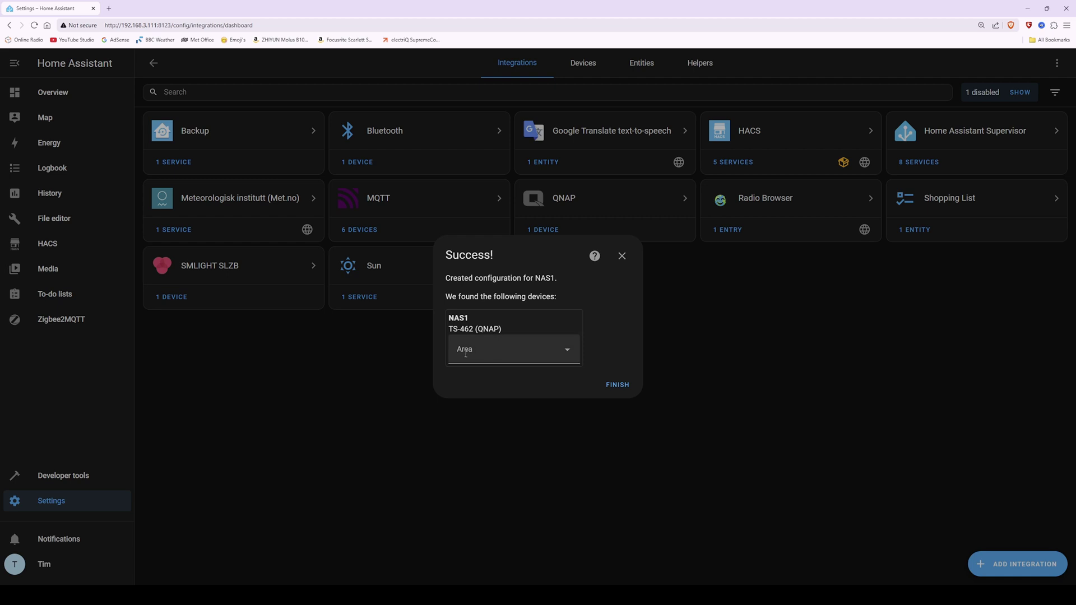
Step: Finish the QNAP setup without assigning an area to NAS1
{"action": "left_click", "coordinate": [486, 351]}
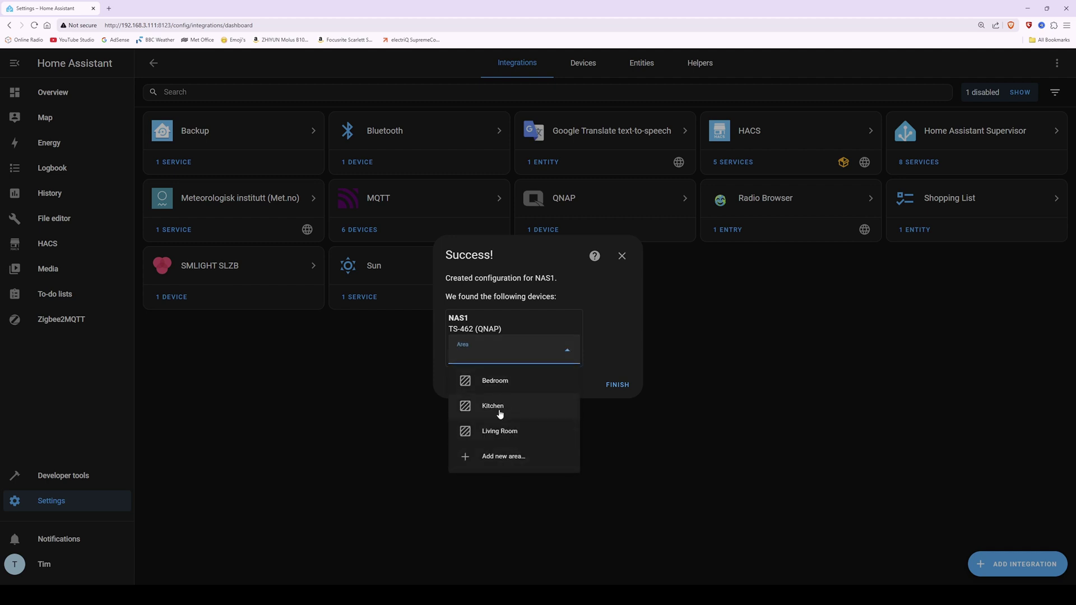
{"action": "left_click", "coordinate": [567, 352]}
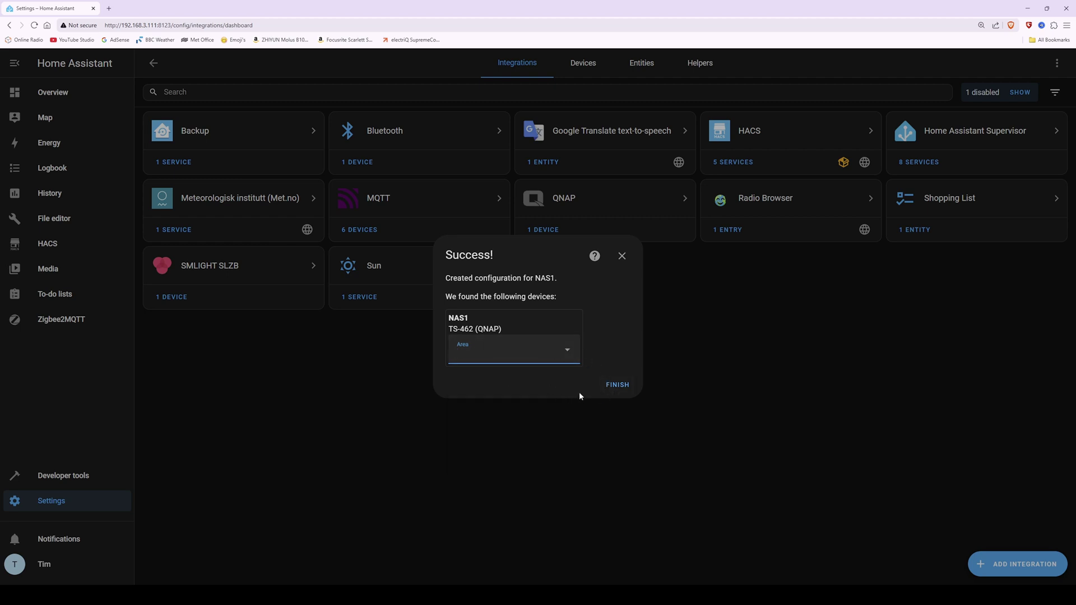
{"action": "left_click", "coordinate": [617, 385]}
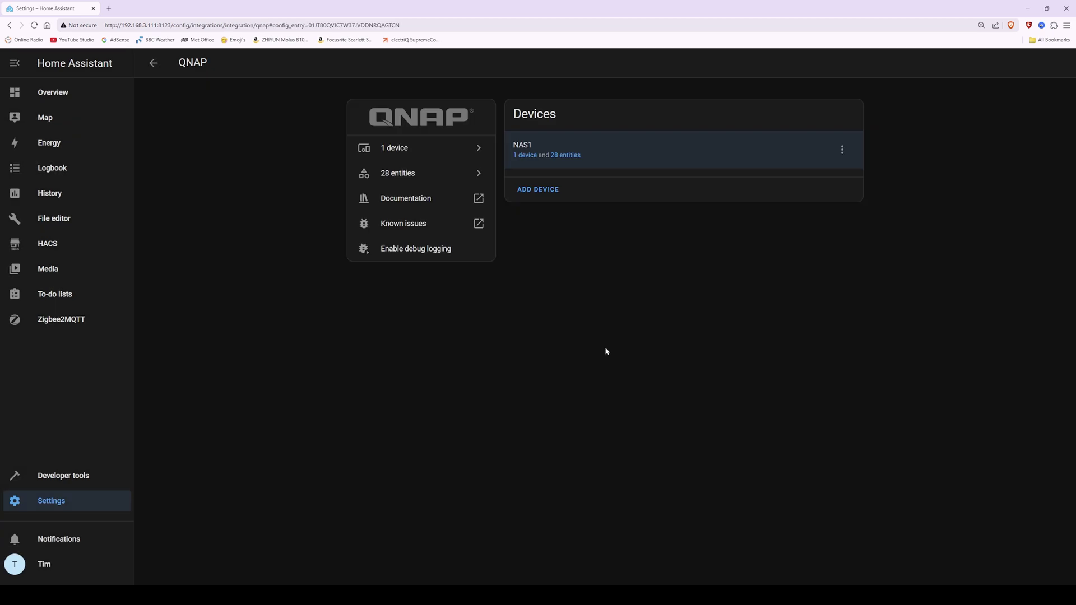
Step: Enable the Used space (DataVol1) entity among the NAS1 device's disabled diagnostic entities and save the change
{"action": "left_click", "coordinate": [523, 154]}
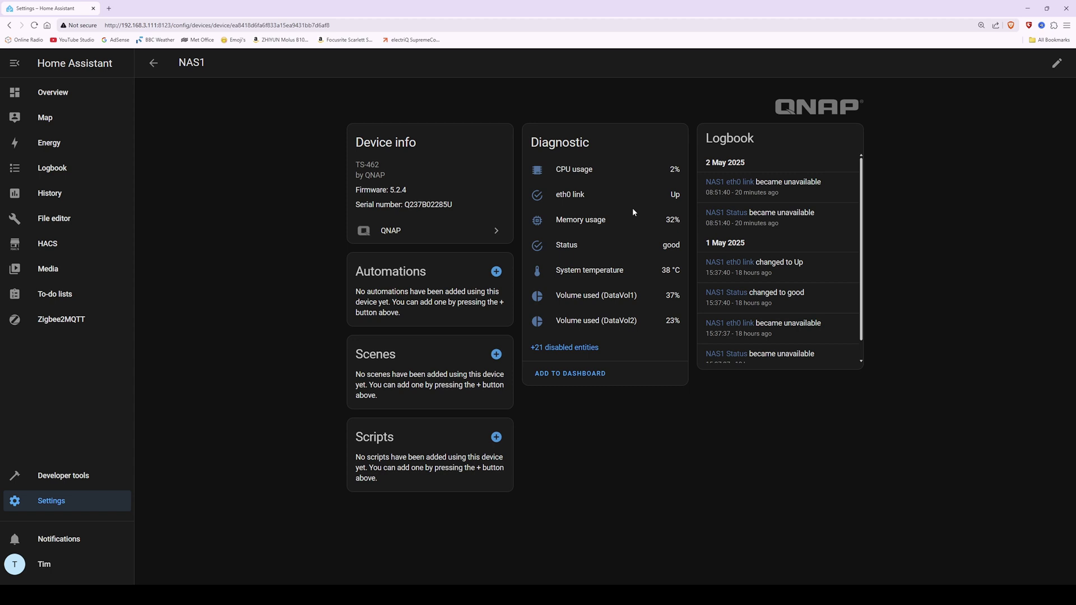
{"action": "left_click", "coordinate": [589, 349]}
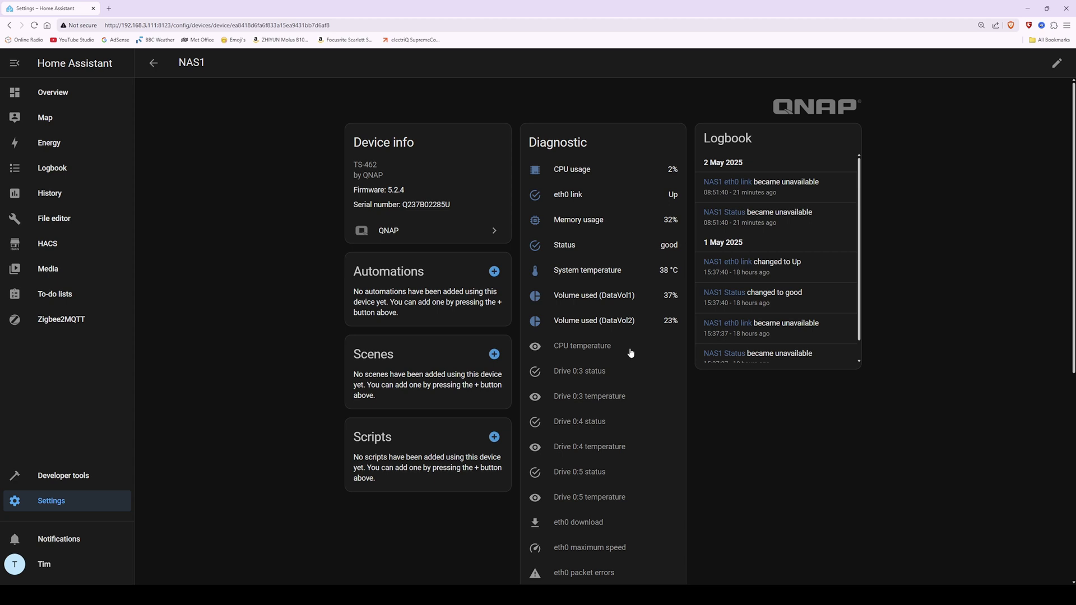
{"action": "scroll", "coordinate": [597, 440], "scroll_direction": "down", "scroll_amount": 4}
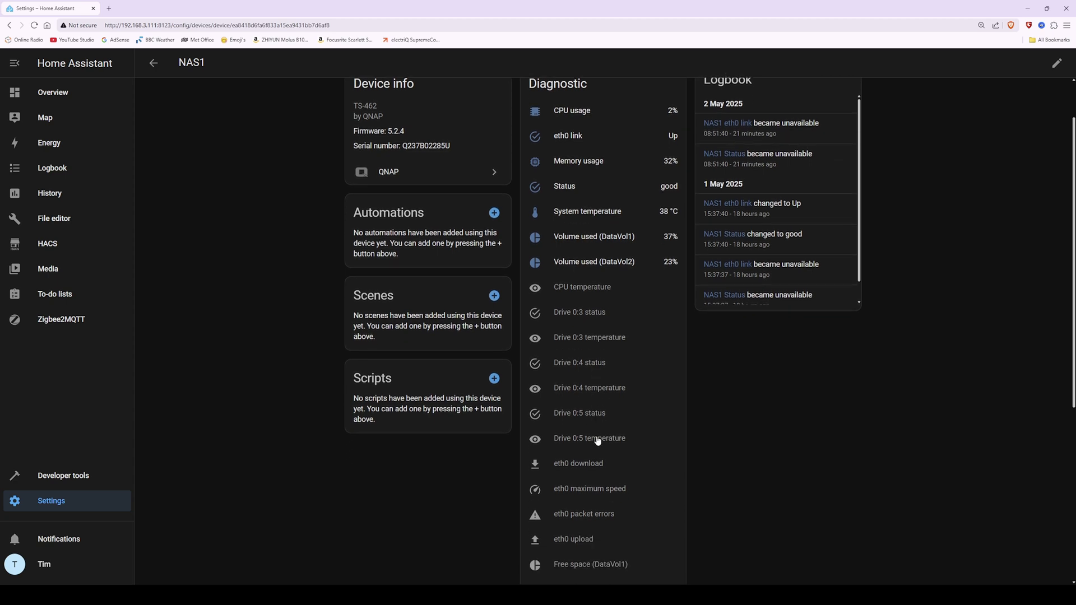
{"action": "scroll", "coordinate": [598, 441], "scroll_direction": "down", "scroll_amount": 1}
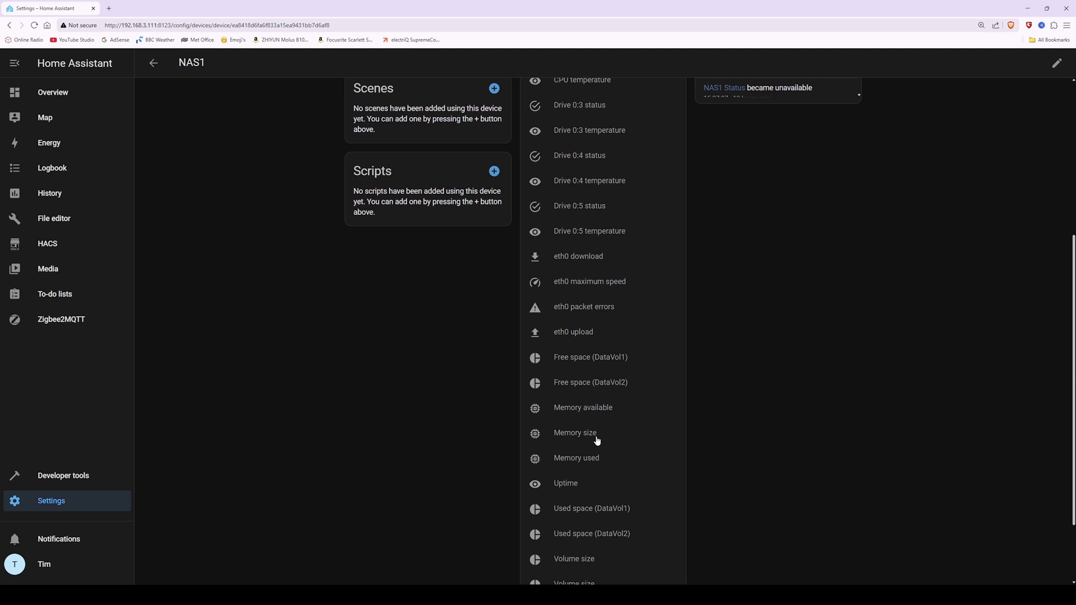
{"action": "scroll", "coordinate": [598, 441], "scroll_direction": "down", "scroll_amount": 2}
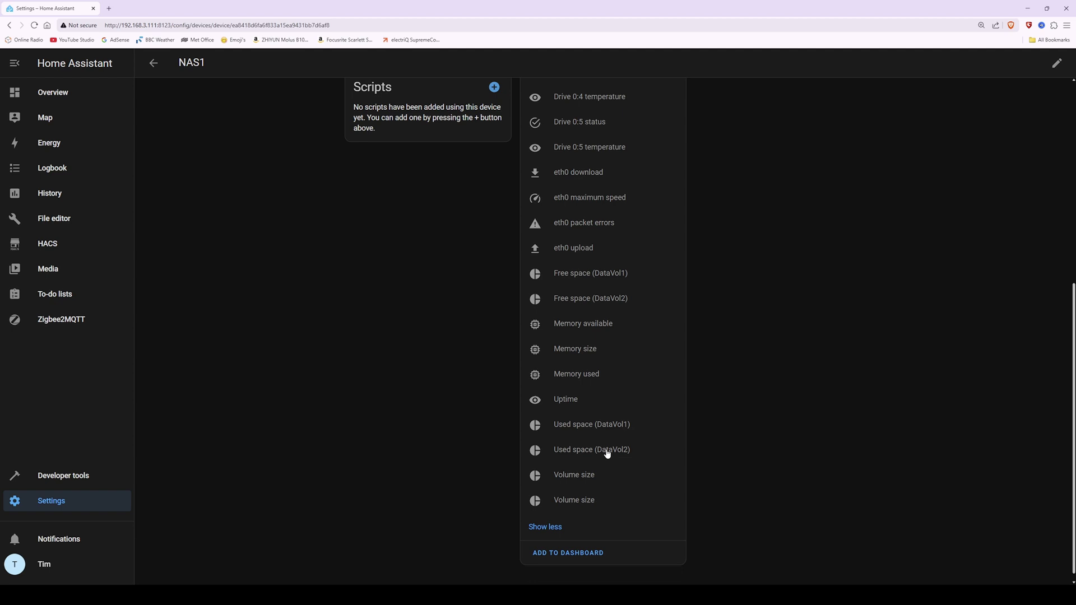
{"action": "left_click", "coordinate": [583, 426]}
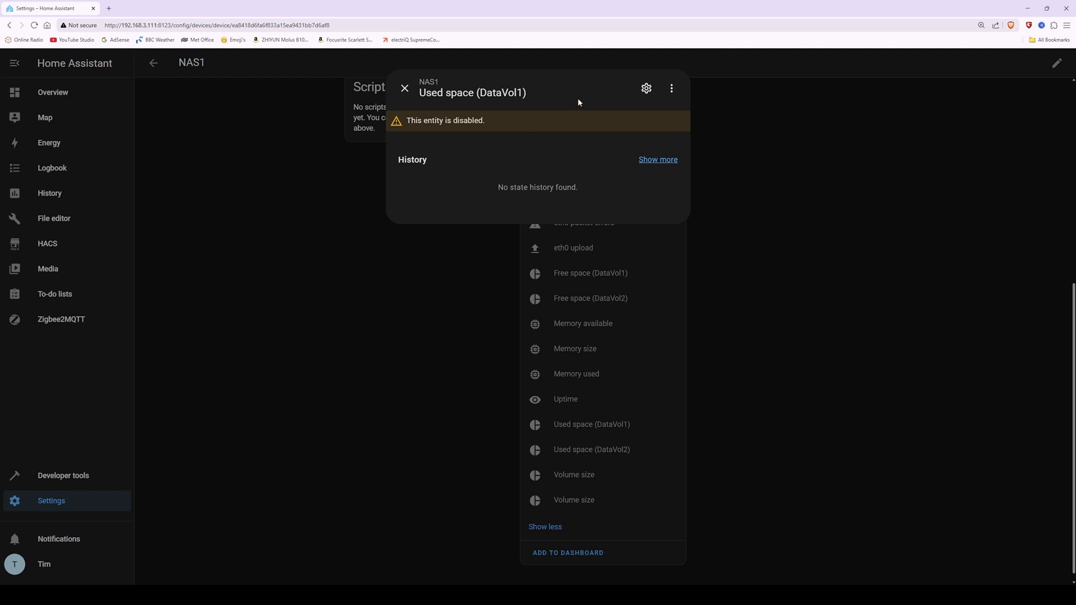
{"action": "left_click", "coordinate": [650, 88]}
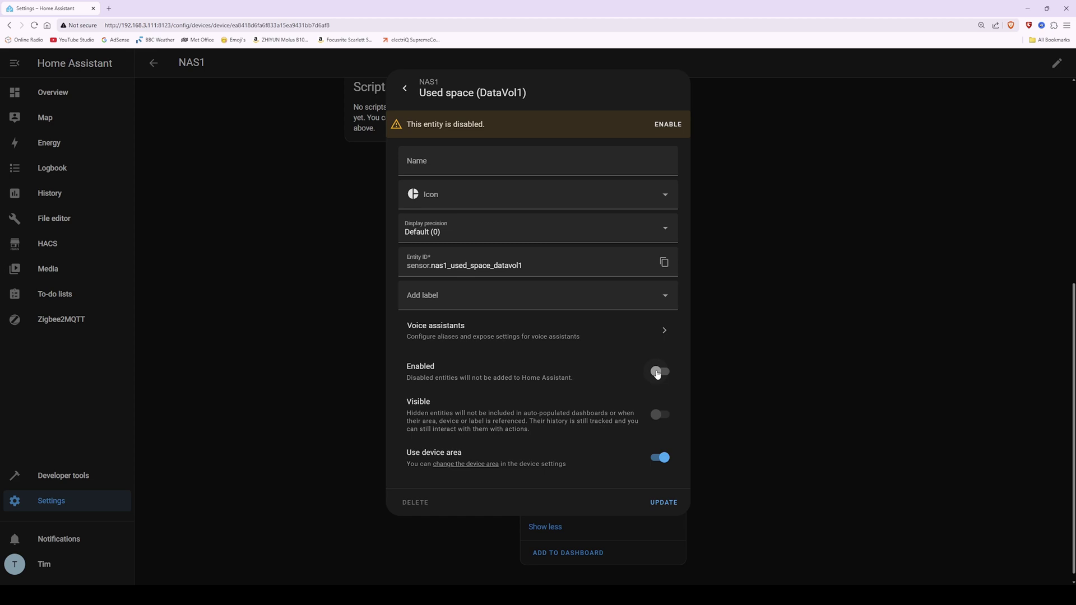
{"action": "left_click", "coordinate": [658, 373]}
{"action": "left_click", "coordinate": [665, 503]}
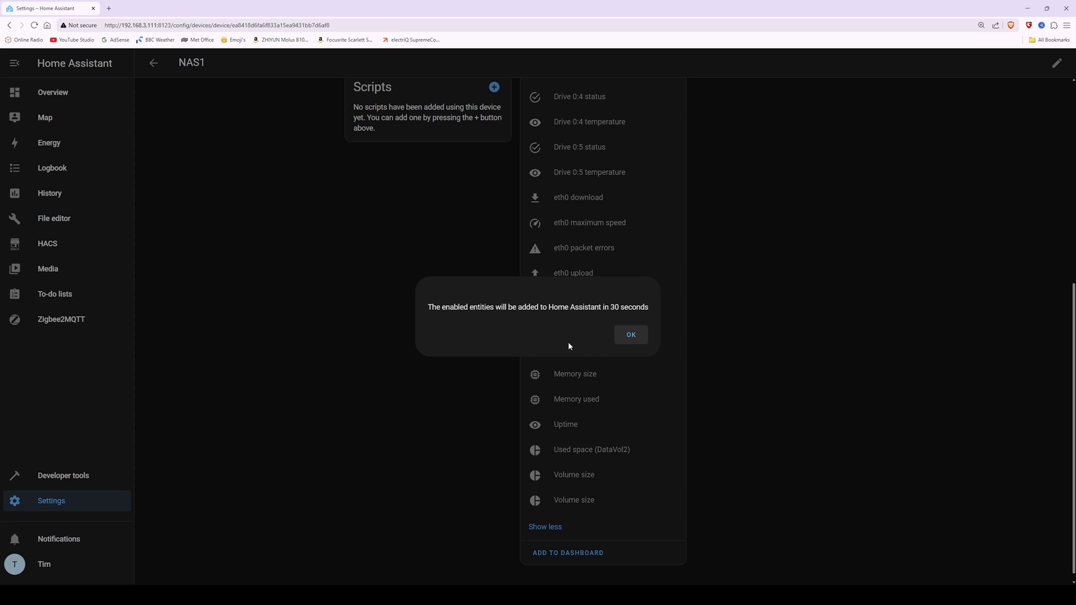
{"action": "left_click", "coordinate": [628, 335]}
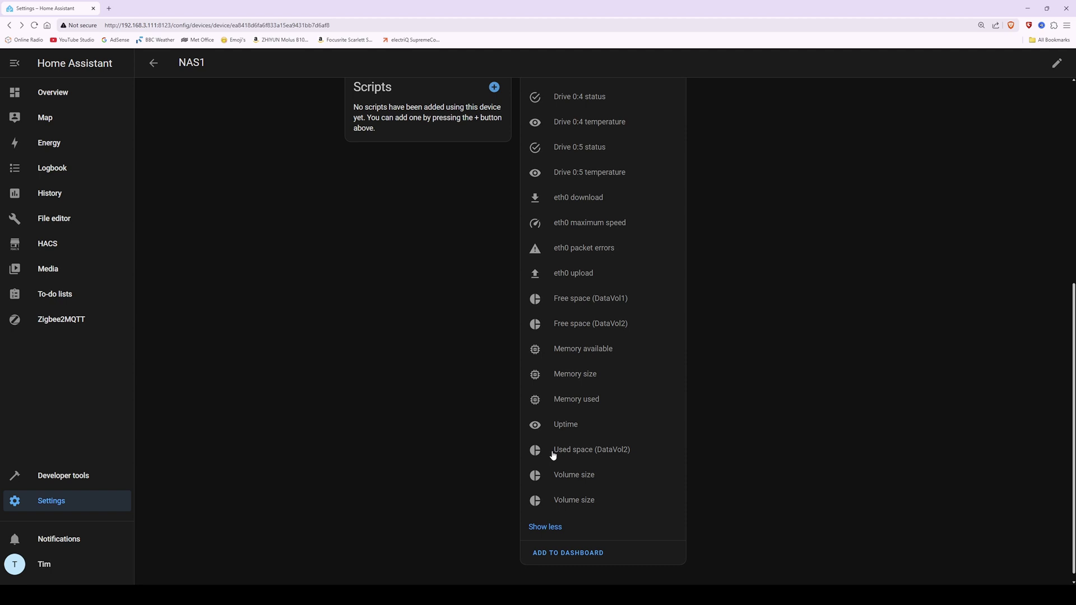
Step: Enable the disabled Used space (DataVol2) entity of NAS1 and save the change
{"action": "left_click", "coordinate": [598, 451]}
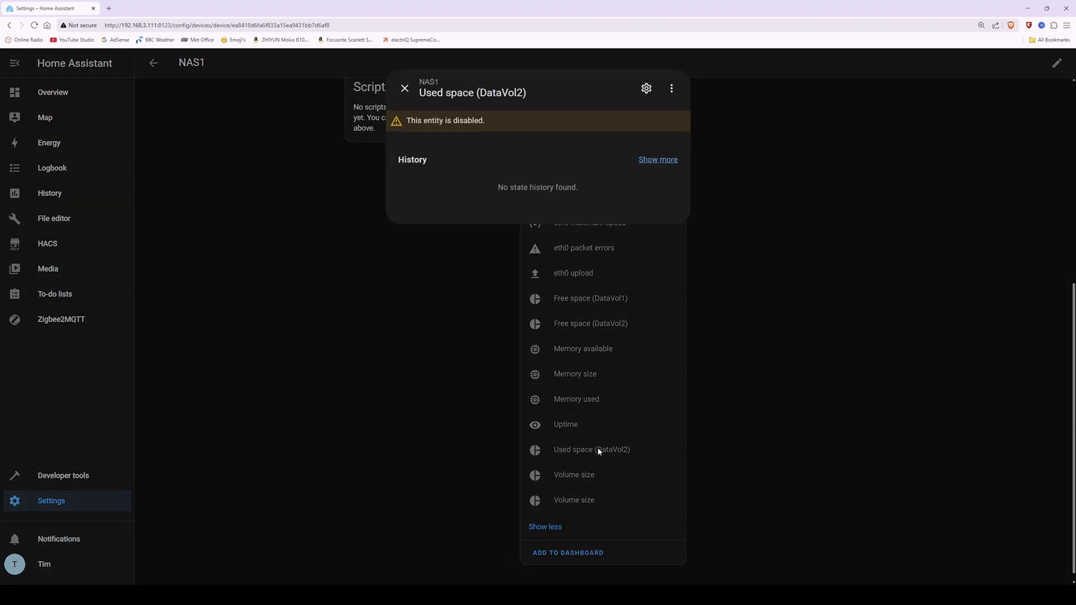
{"action": "left_click", "coordinate": [646, 89]}
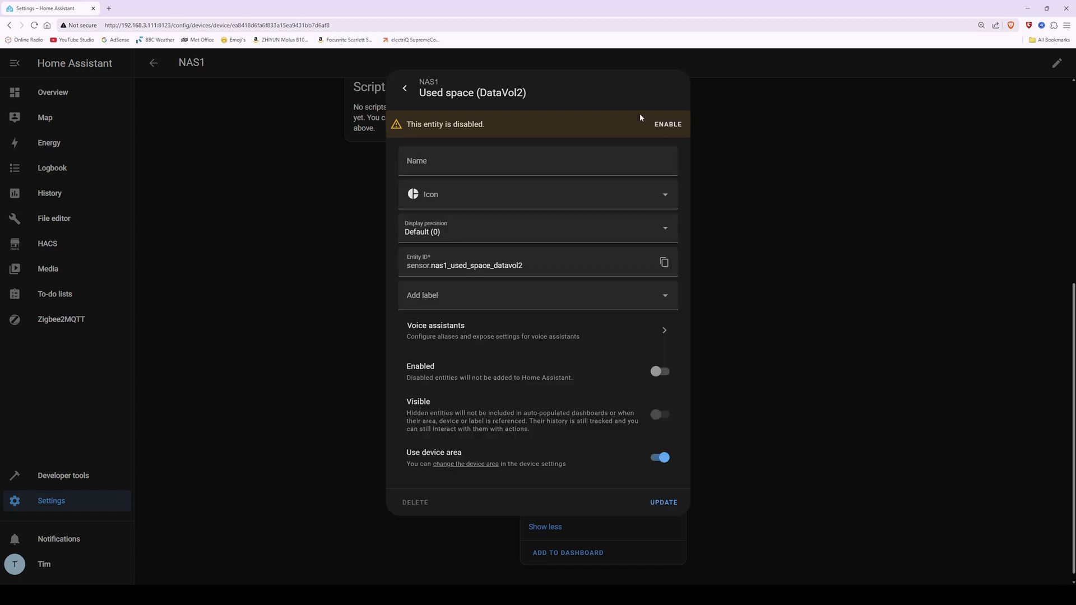
{"action": "left_click", "coordinate": [659, 373]}
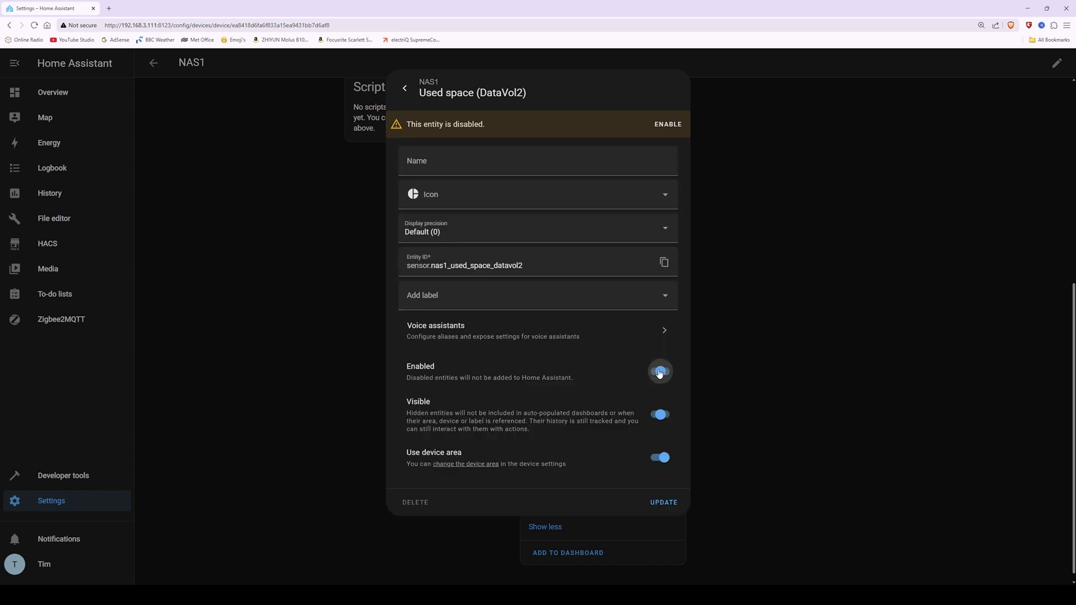
{"action": "left_click", "coordinate": [662, 503]}
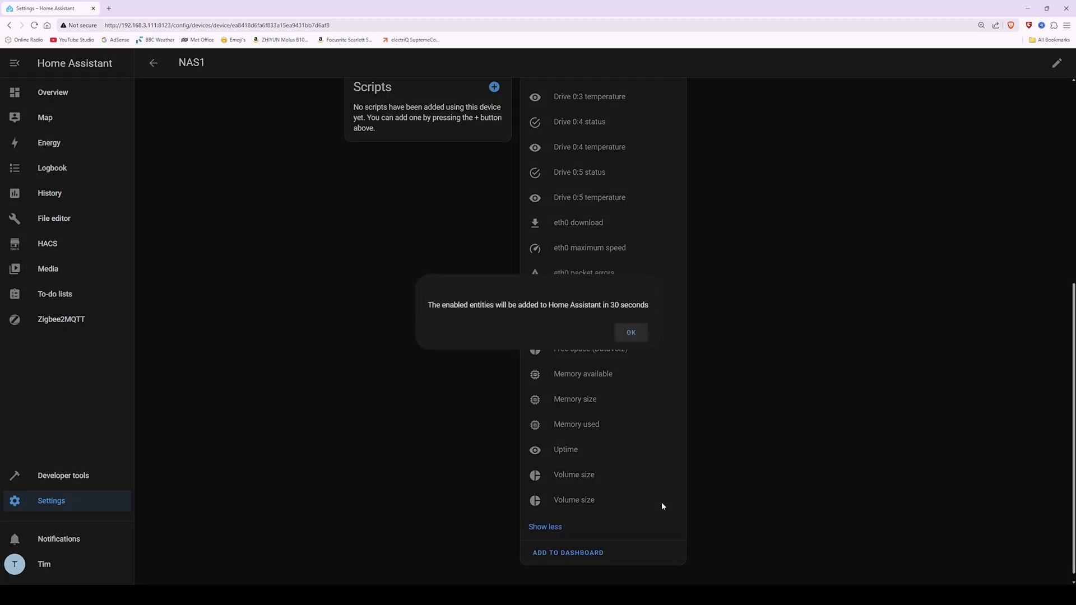
{"action": "left_click", "coordinate": [632, 335]}
Step: Reopen the NAS1 device page and review its diagnostic entities, including the ones still disabled
{"action": "scroll", "coordinate": [637, 339], "scroll_direction": "up", "scroll_amount": 3}
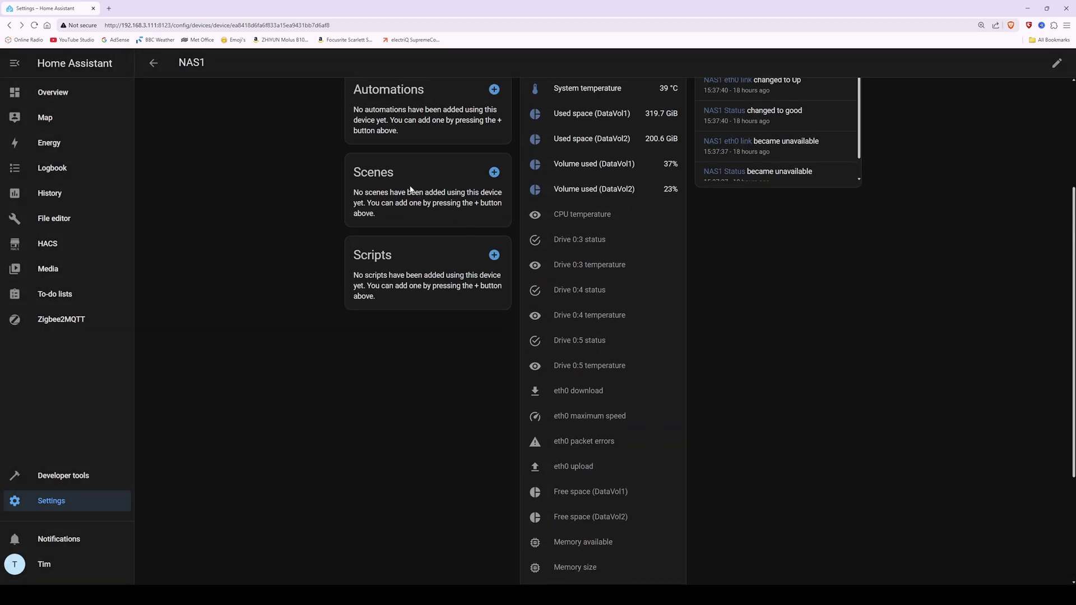
{"action": "left_click", "coordinate": [153, 64]}
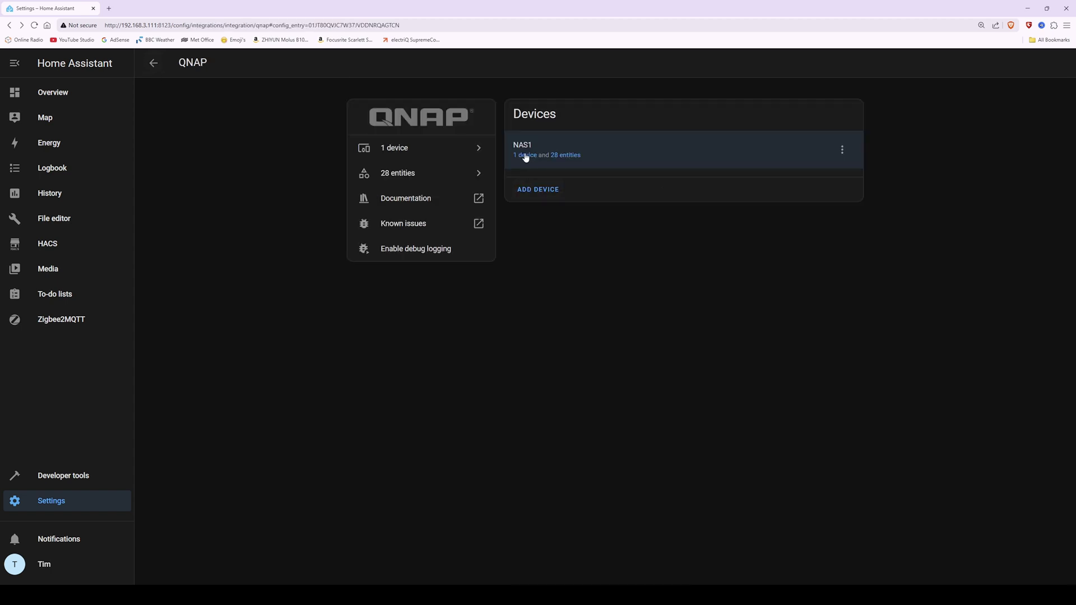
{"action": "left_click", "coordinate": [527, 157]}
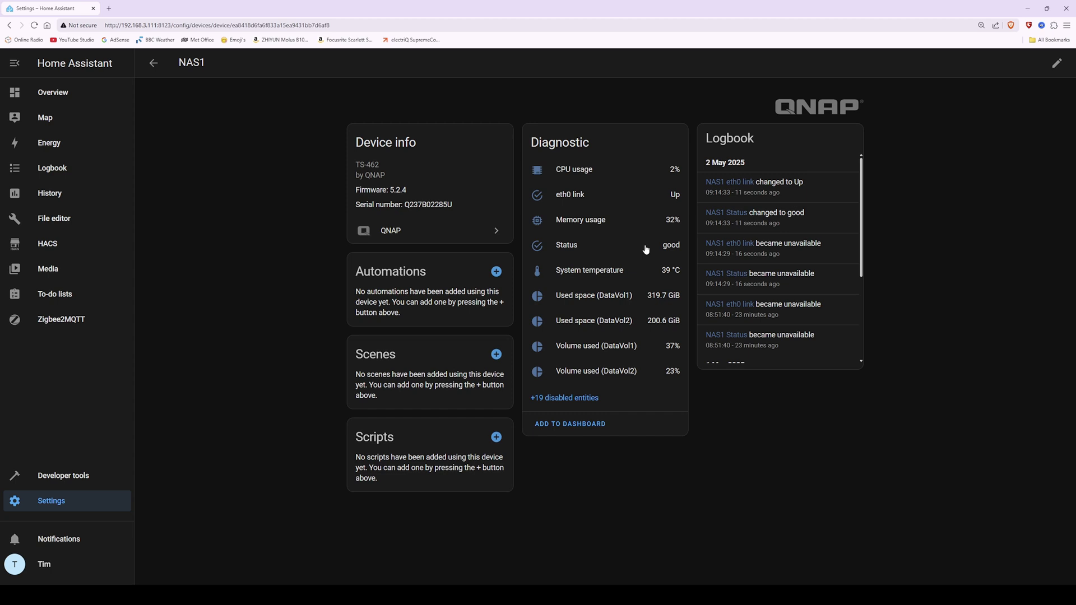
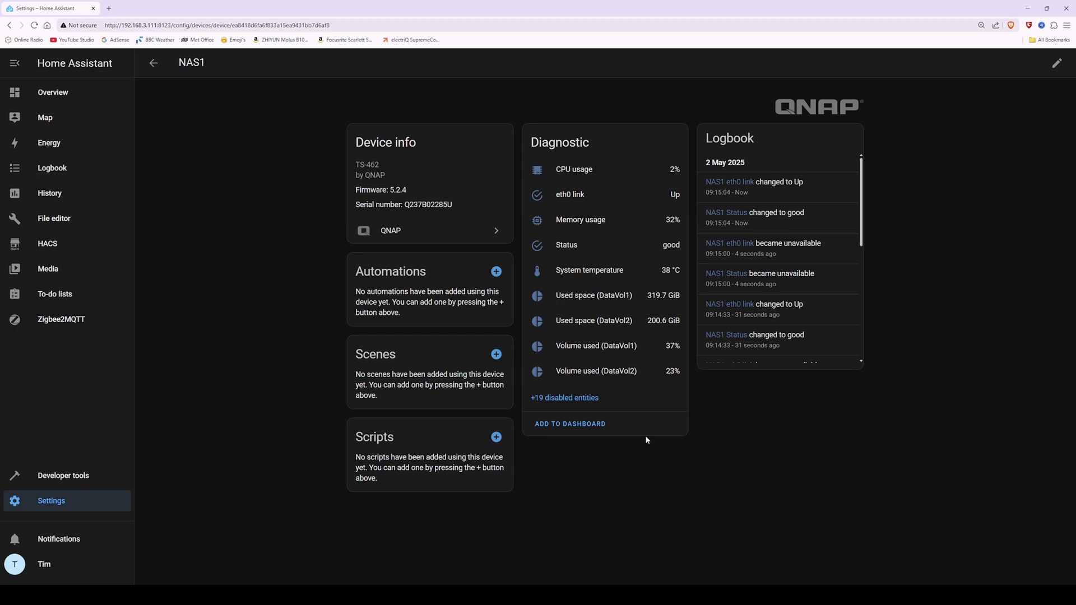
{"action": "left_click", "coordinate": [585, 399]}
{"action": "scroll", "coordinate": [589, 415], "scroll_direction": "down", "scroll_amount": 2}
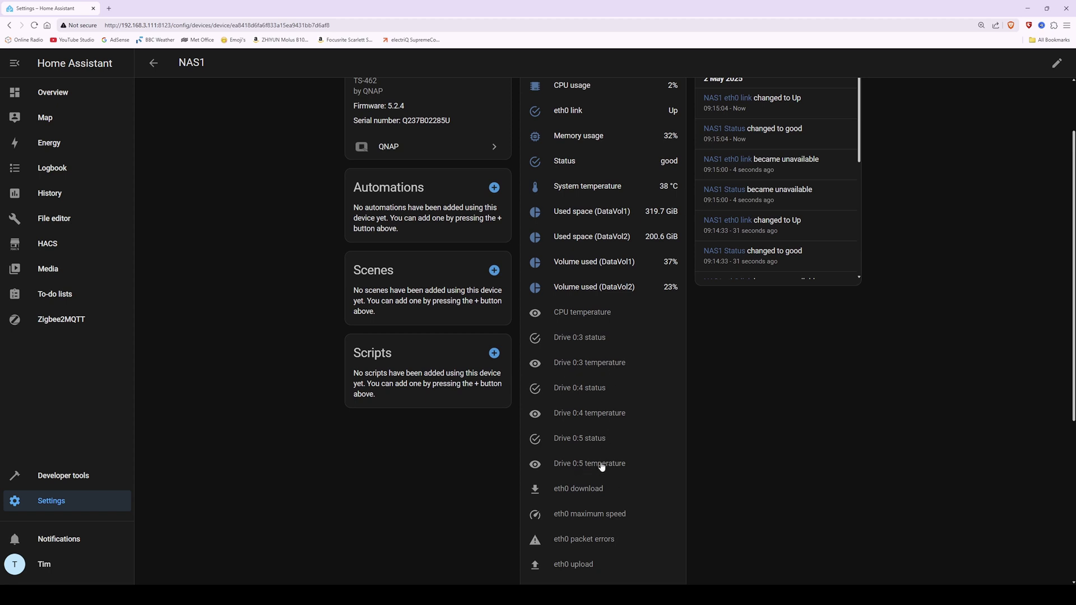
{"action": "scroll", "coordinate": [601, 465], "scroll_direction": "up", "scroll_amount": 2}
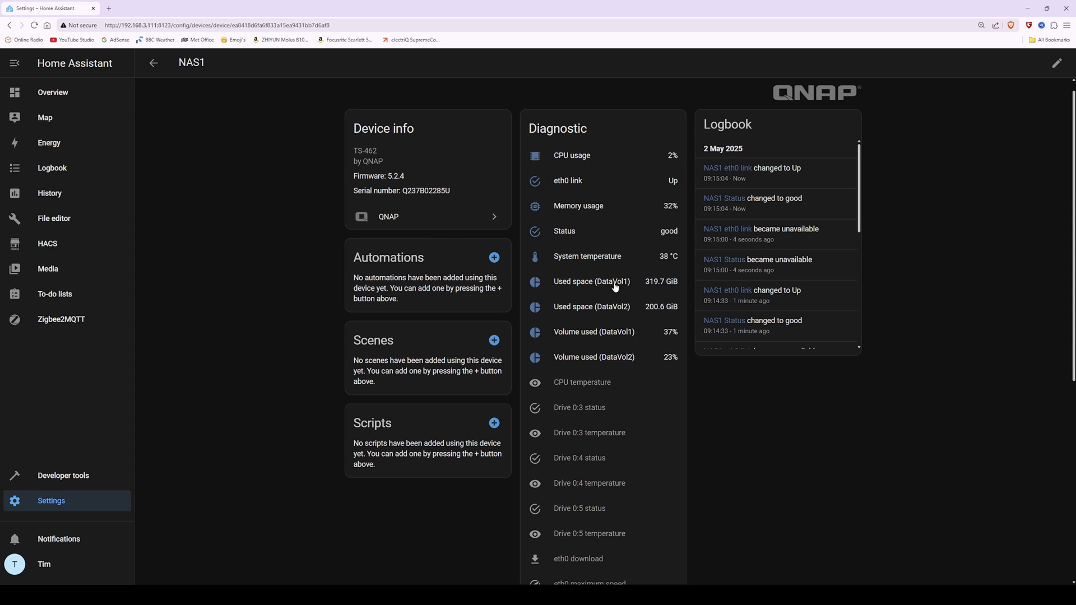
{"action": "scroll", "coordinate": [637, 360], "scroll_direction": "down", "scroll_amount": 2}
{"action": "scroll", "coordinate": [337, 168], "scroll_direction": "up", "scroll_amount": 1}
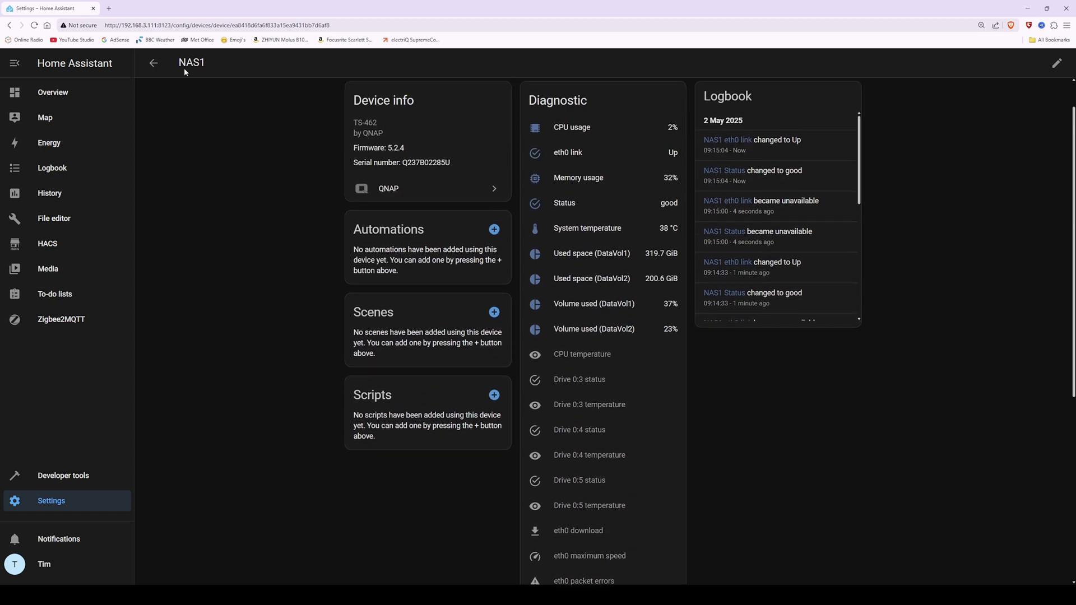
Step: Add the suggested NAS1 diagnostics card to the Default dashboard and view it on the Overview page
{"action": "left_click", "coordinate": [154, 64]}
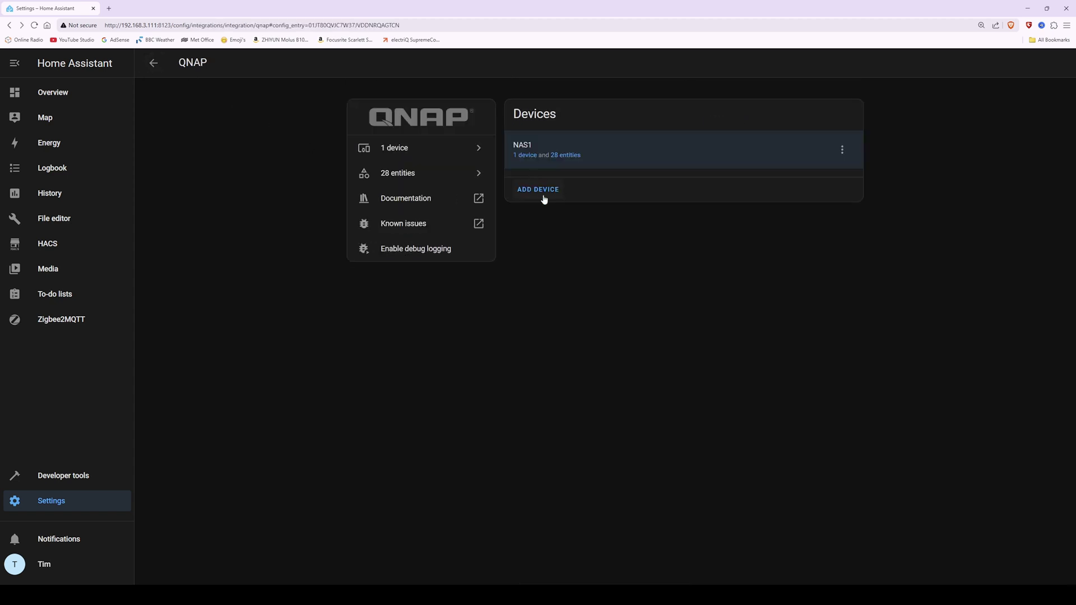
{"action": "left_click", "coordinate": [528, 155]}
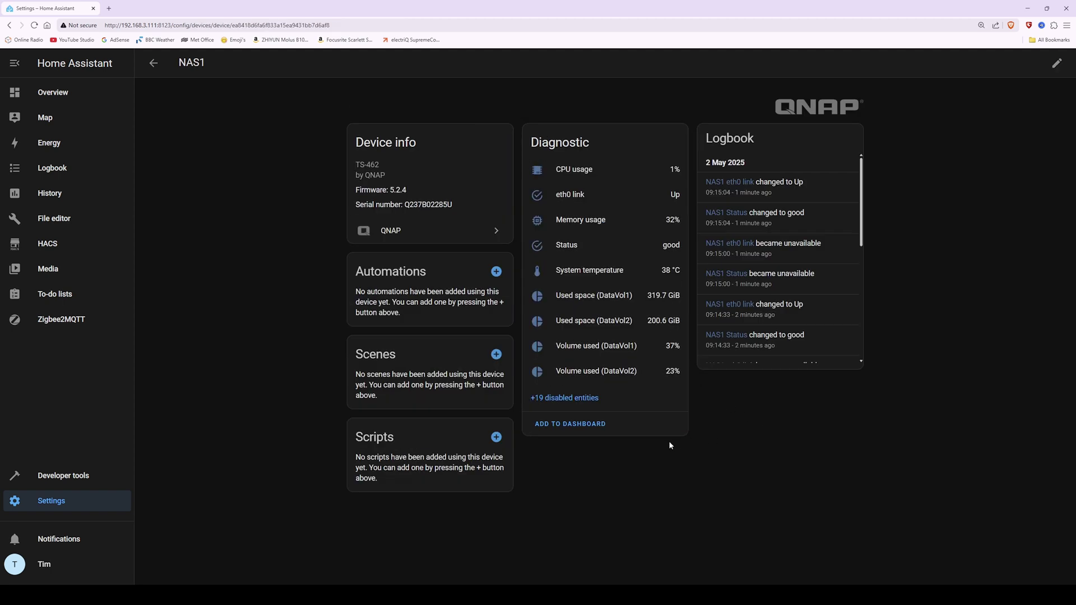
{"action": "left_click", "coordinate": [584, 426]}
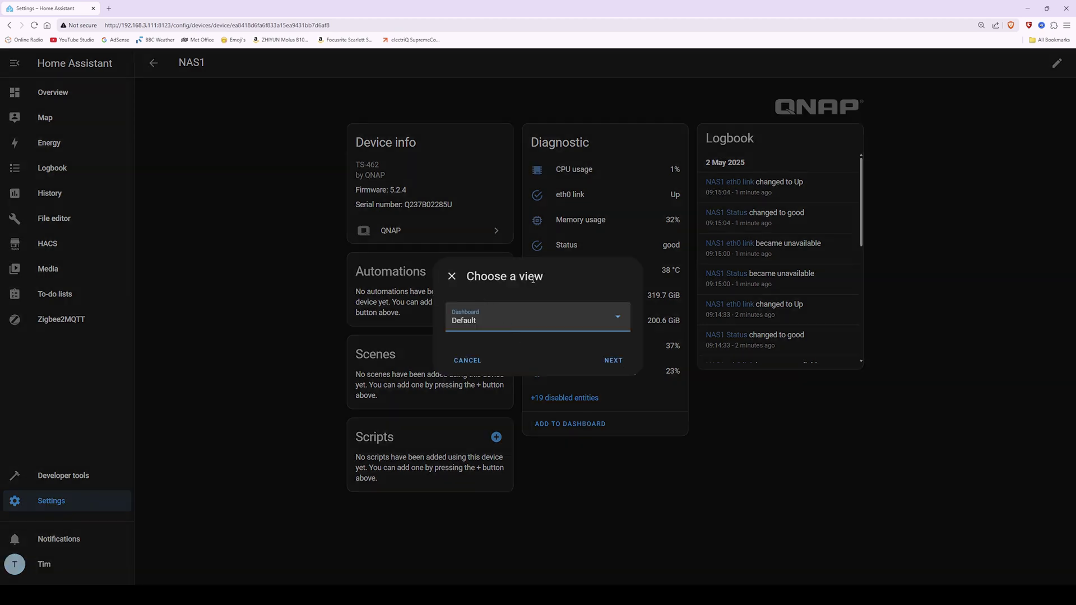
{"action": "left_click", "coordinate": [531, 325]}
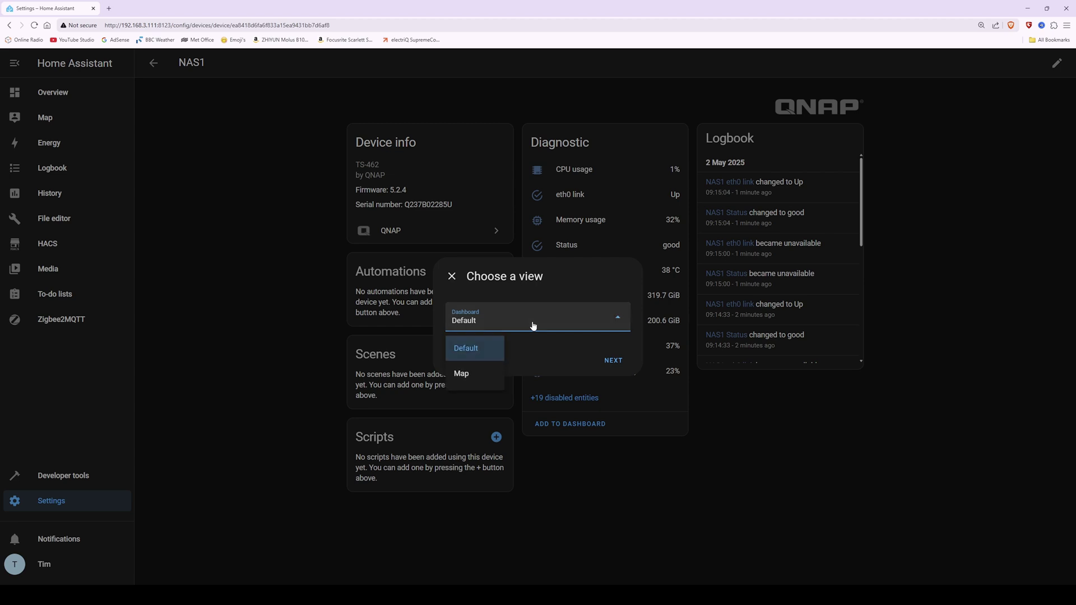
{"action": "left_click", "coordinate": [502, 317]}
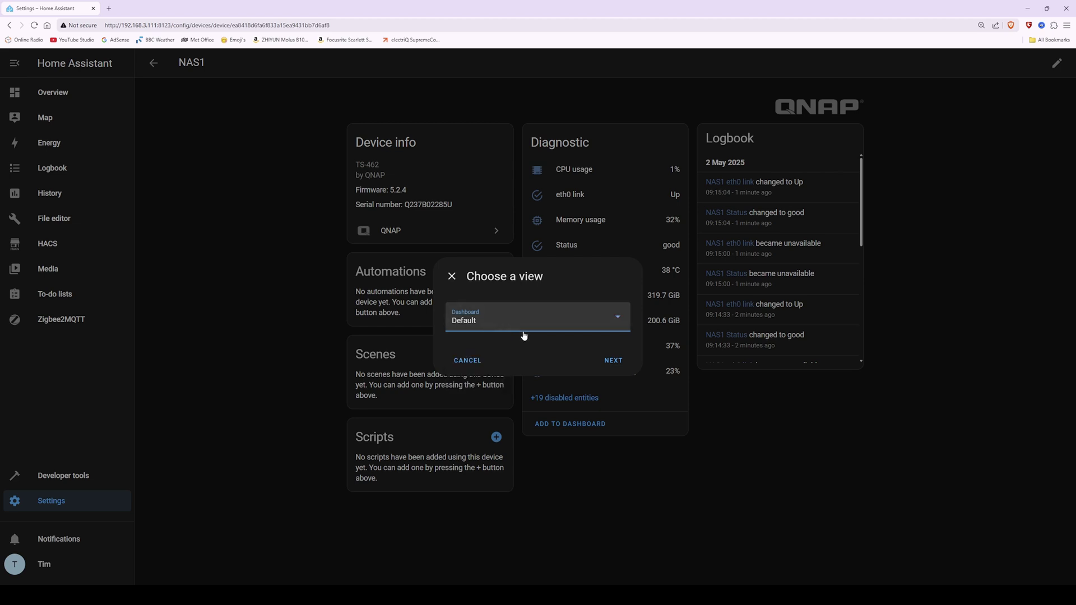
{"action": "left_click", "coordinate": [613, 362]}
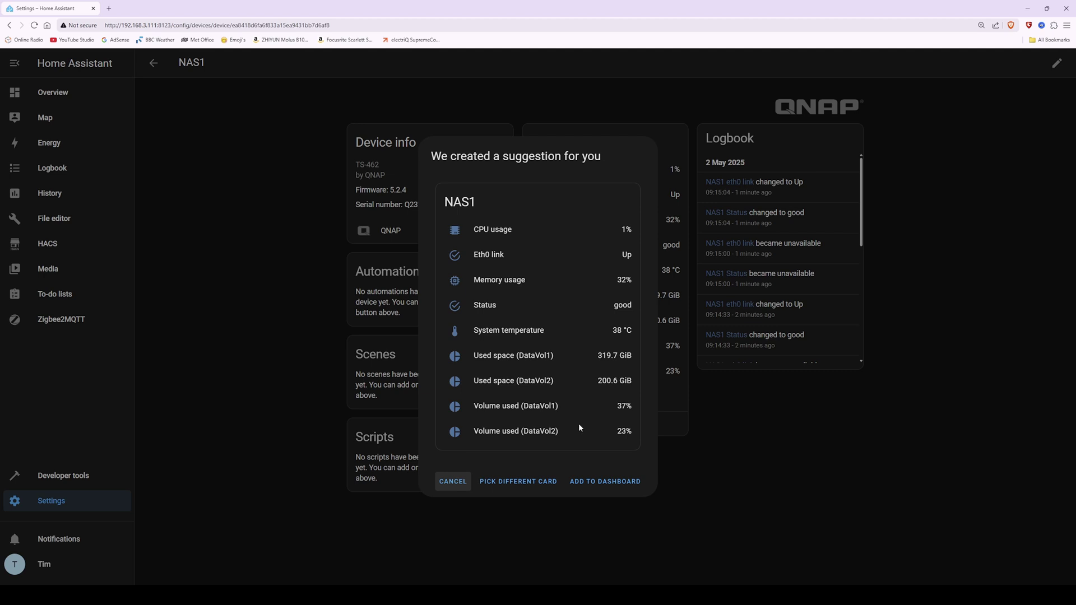
{"action": "left_click", "coordinate": [615, 482]}
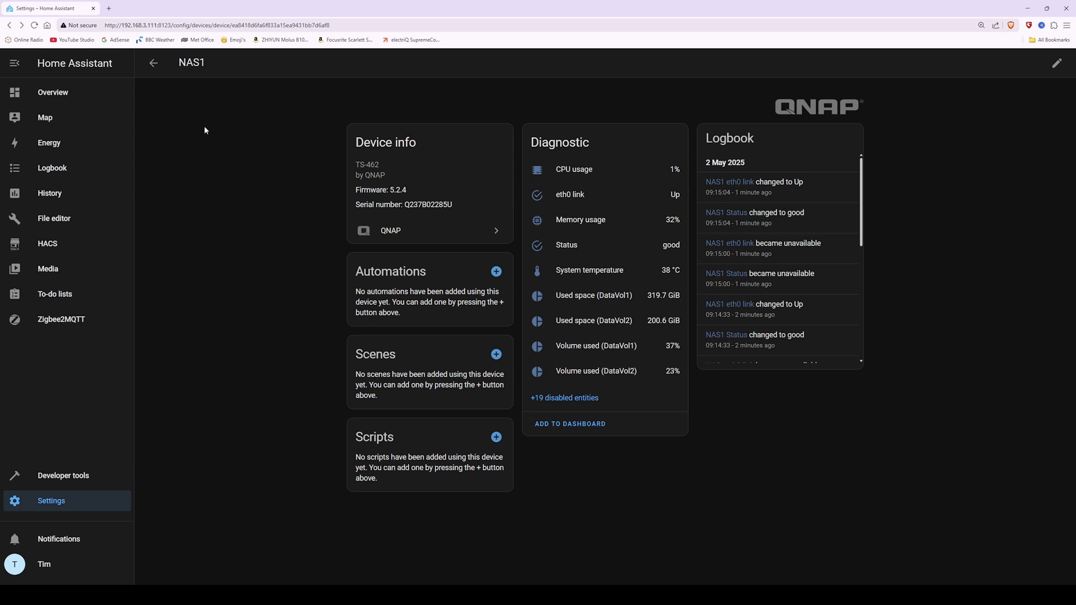
{"action": "left_click", "coordinate": [49, 99]}
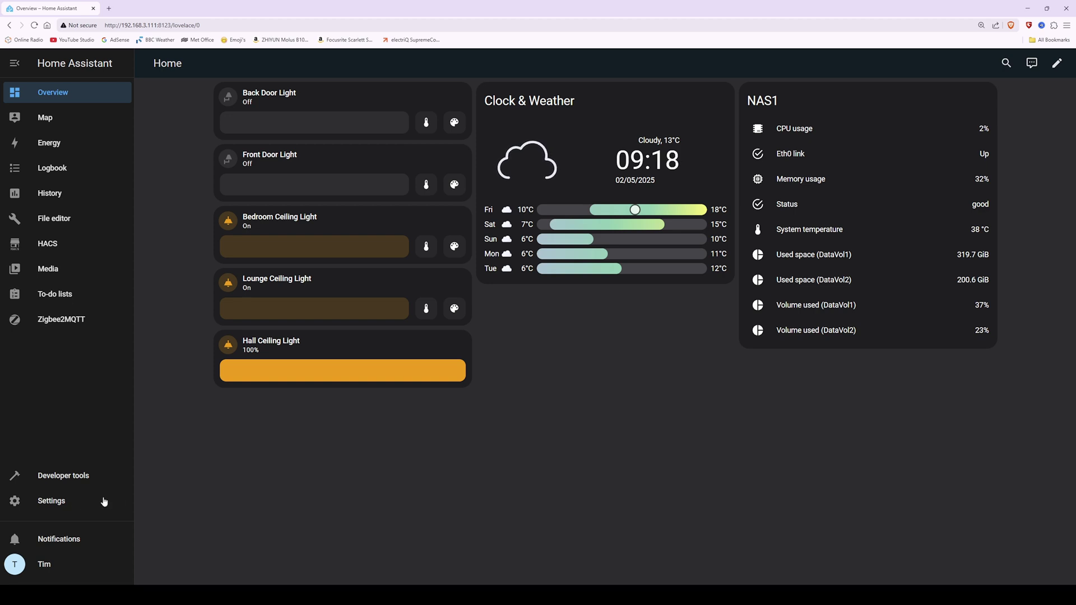
Step: Start adding network storage named NAS1 in the system storage settings, with Backup usage, server 192.168.1.45 and the Samba/Windows (CIFS) protocol
{"action": "left_click", "coordinate": [54, 503]}
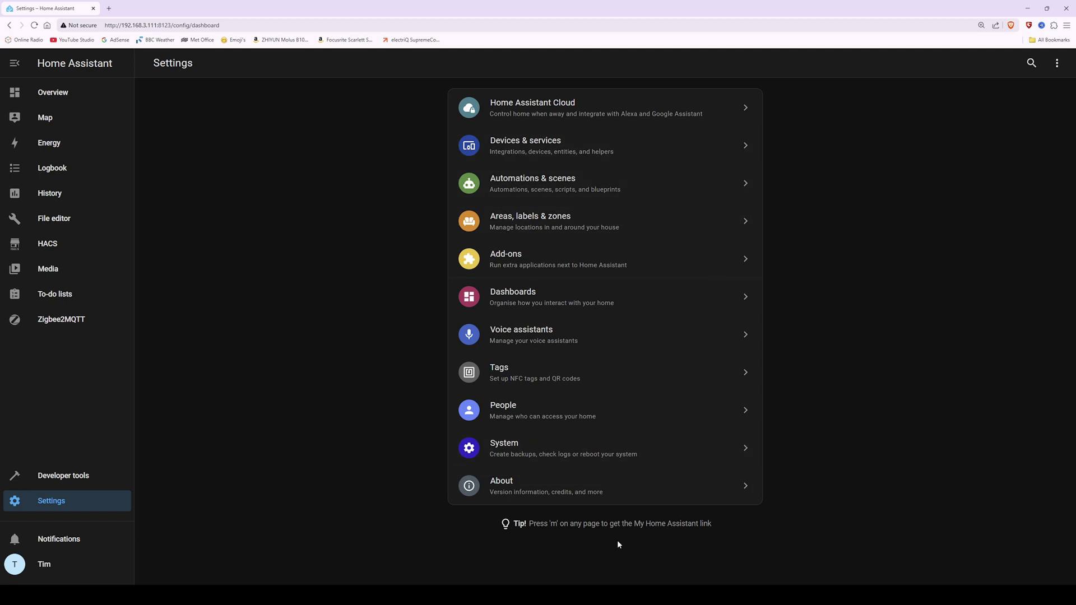
{"action": "left_click", "coordinate": [527, 448]}
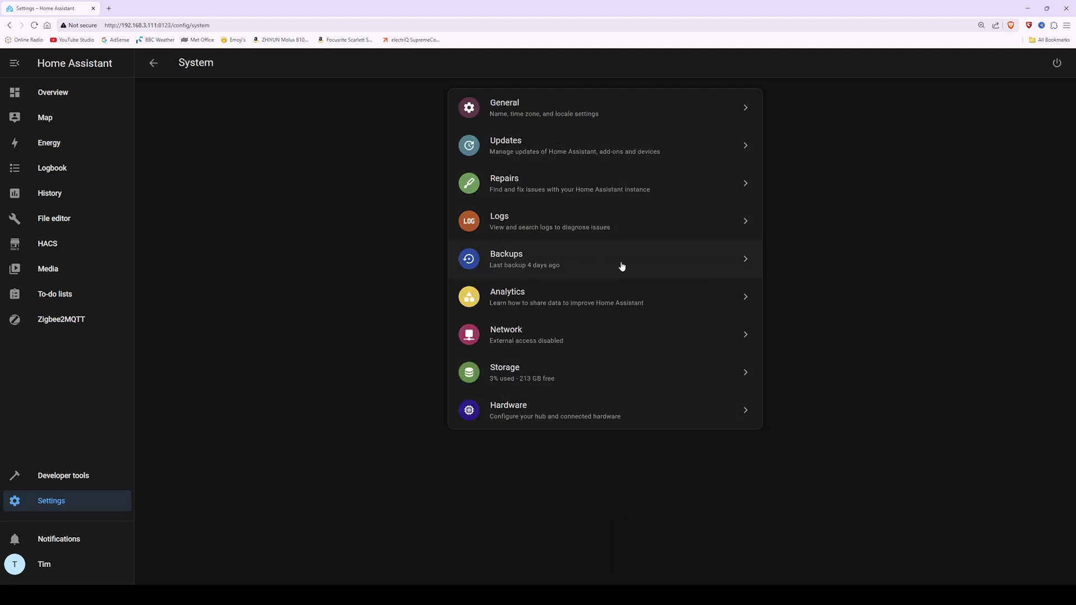
{"action": "left_click", "coordinate": [511, 372]}
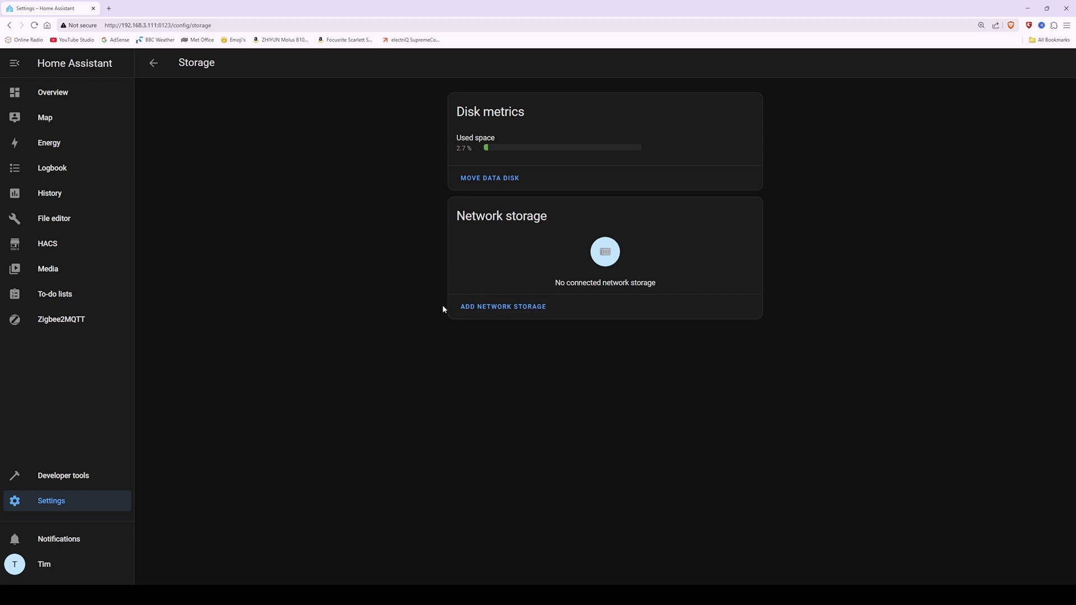
{"action": "left_click", "coordinate": [515, 310]}
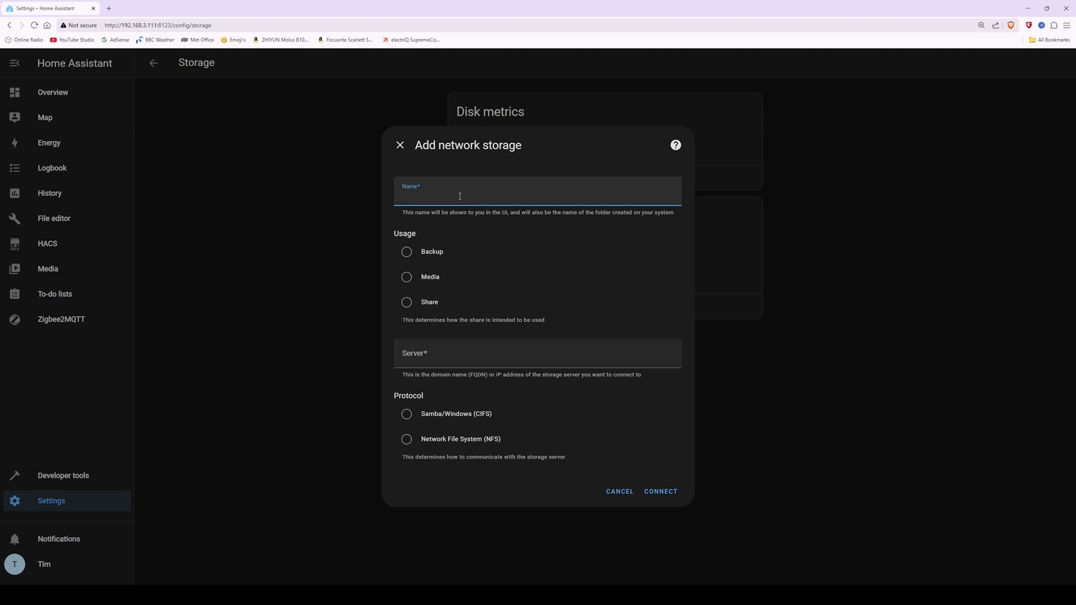
{"action": "type", "text": "NAS1"}
{"action": "left_click", "coordinate": [406, 252]}
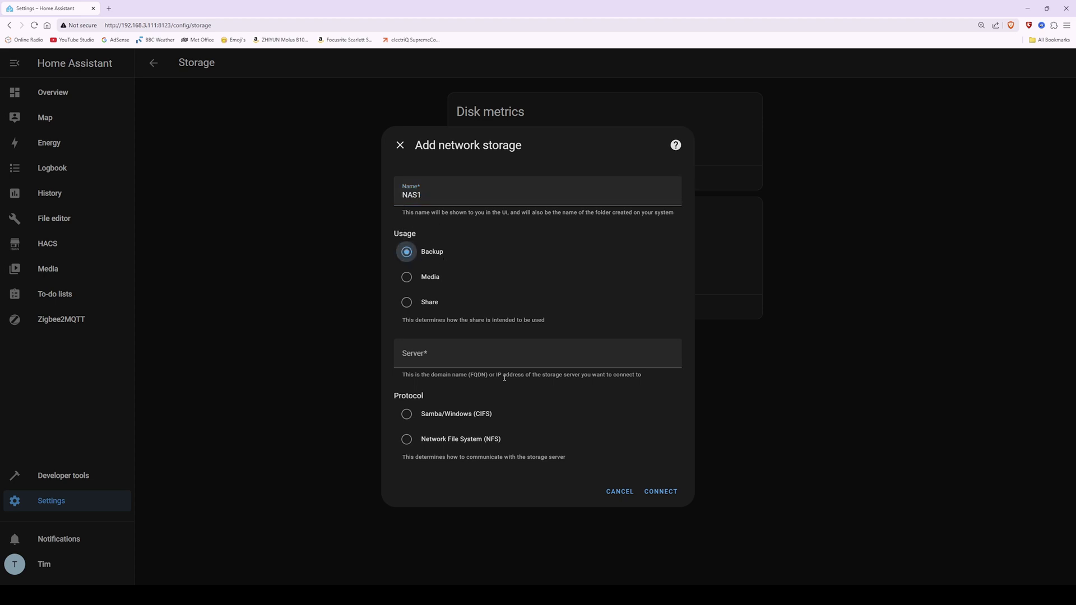
{"action": "left_click", "coordinate": [452, 357]}
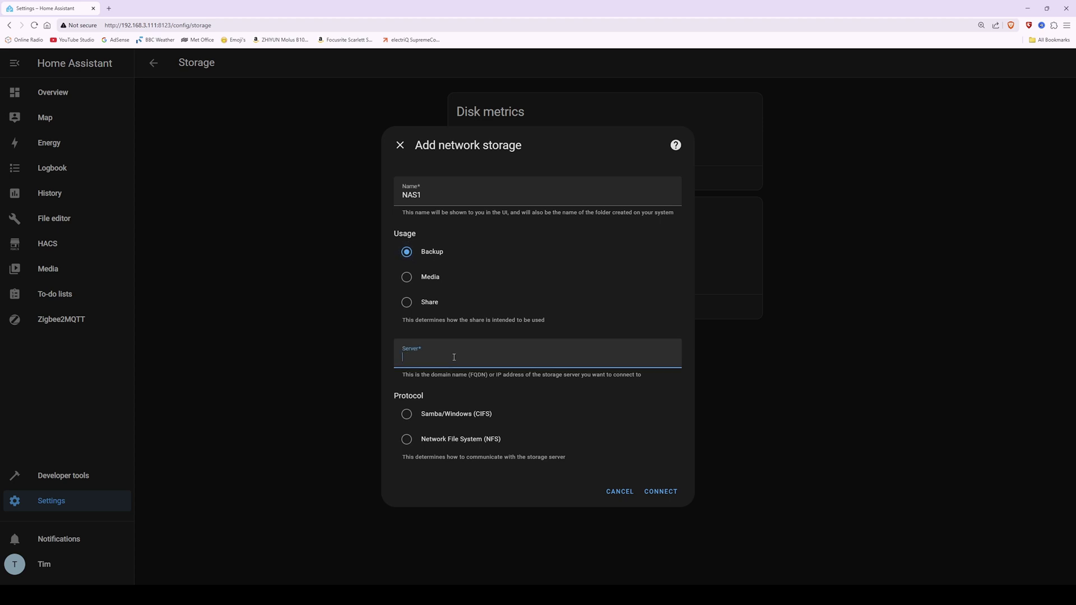
{"action": "type", "text": "192.168.1.45"}
{"action": "left_click", "coordinate": [427, 420]}
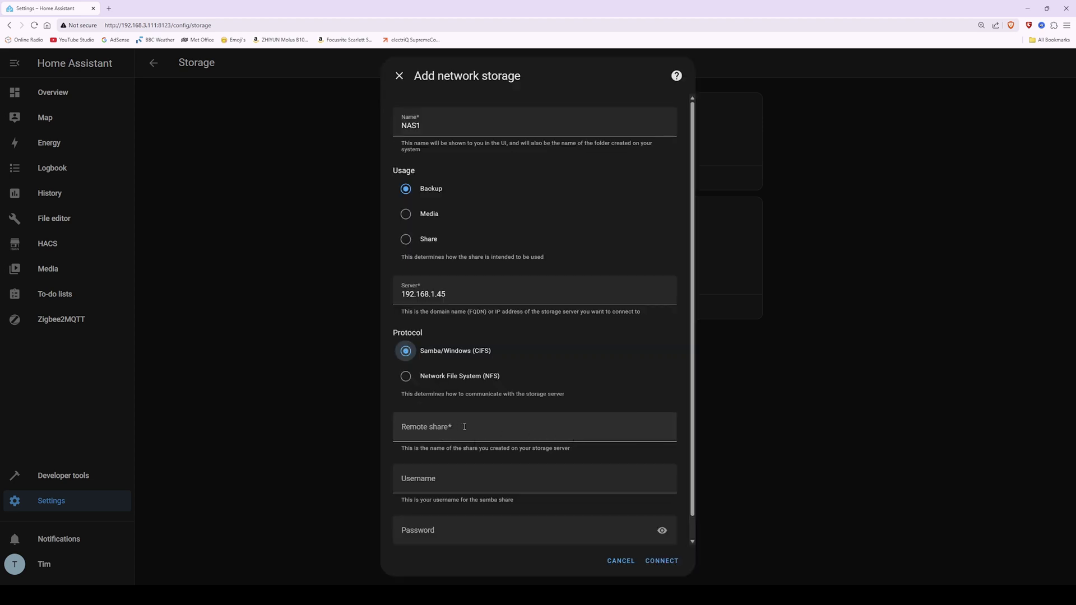
Step: Set the remote share of the NAS1 network storage to Data\Downloads
{"action": "left_click", "coordinate": [465, 426]}
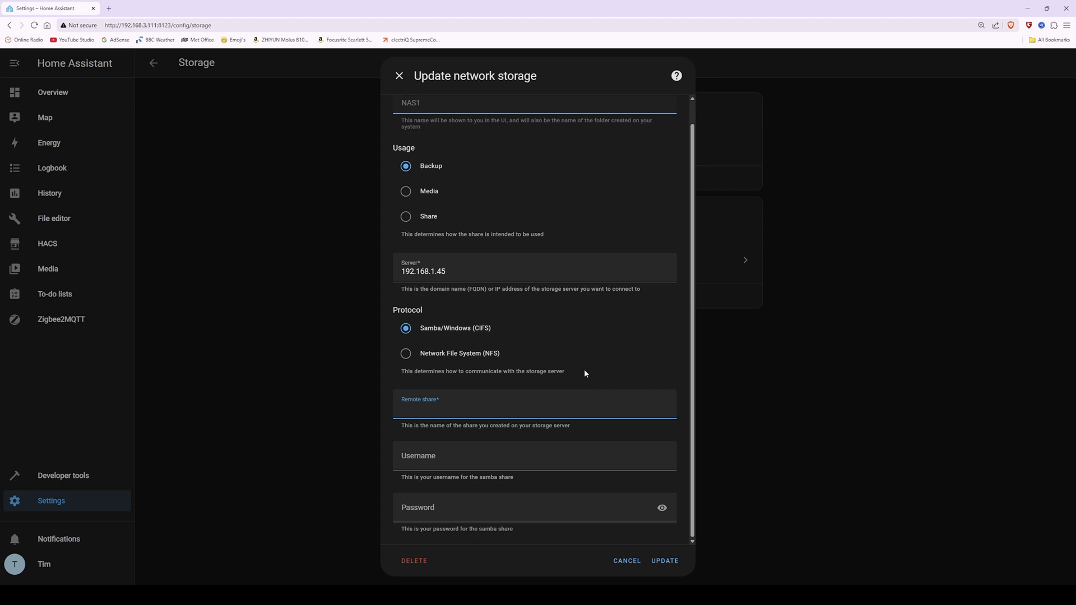
{"action": "type", "text": "Data"}
{"action": "type", "text": "\\"}
{"action": "type", "text": "Downloads"}
Step: Enter the Samba username Share and the share's password, and save the NAS1 network storage
{"action": "left_click", "coordinate": [510, 461]}
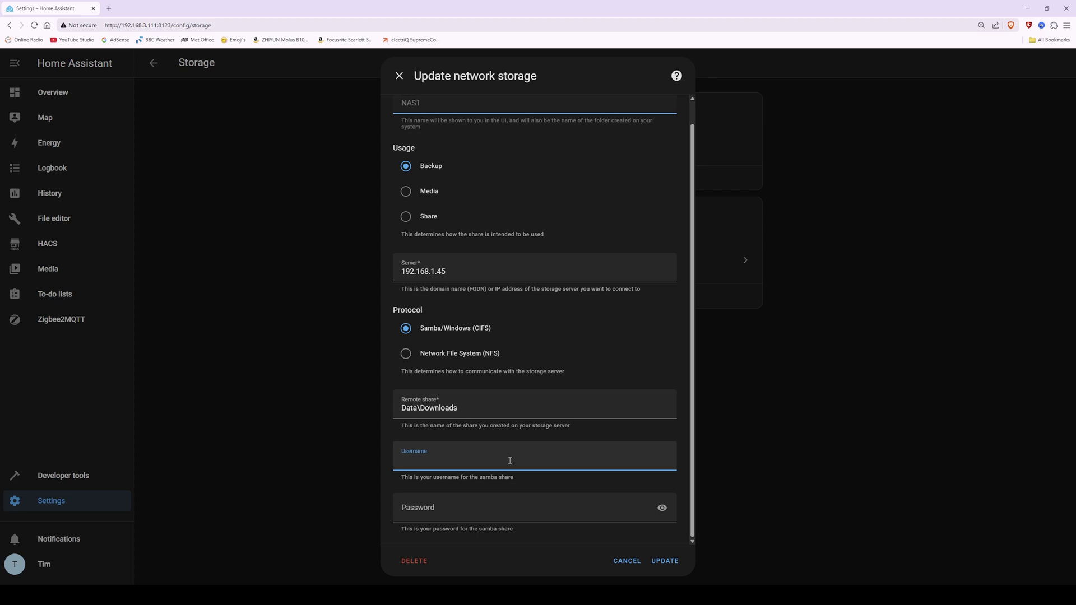
{"action": "type", "text": "Share"}
{"action": "key", "text": "Tab"}
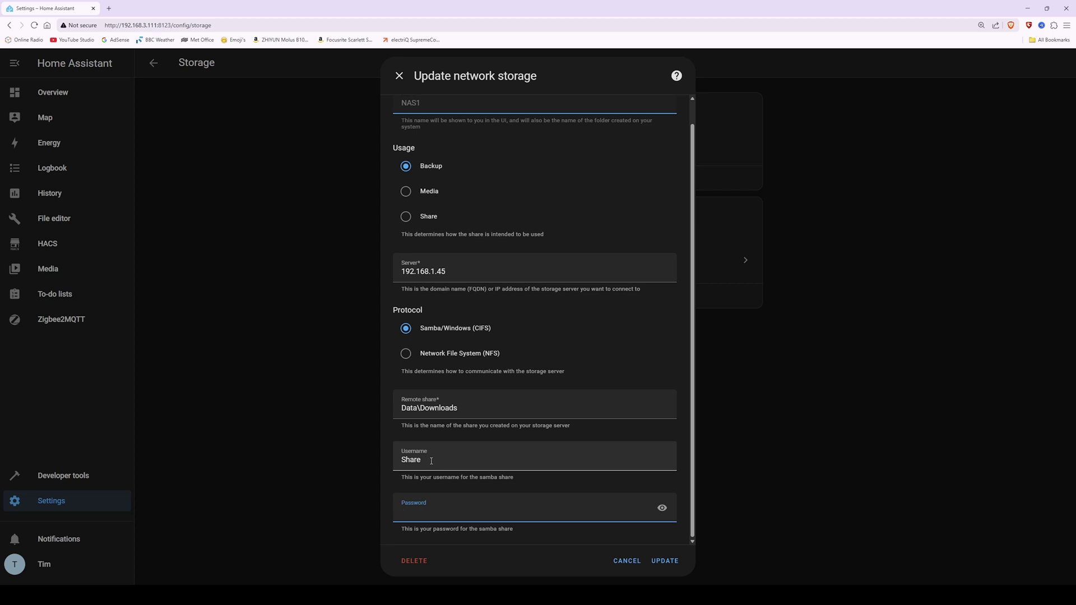
{"action": "key", "text": "ctrl+v"}
{"action": "left_click_drag", "start_coordinate": [435, 458], "coordinate": [391, 463]}
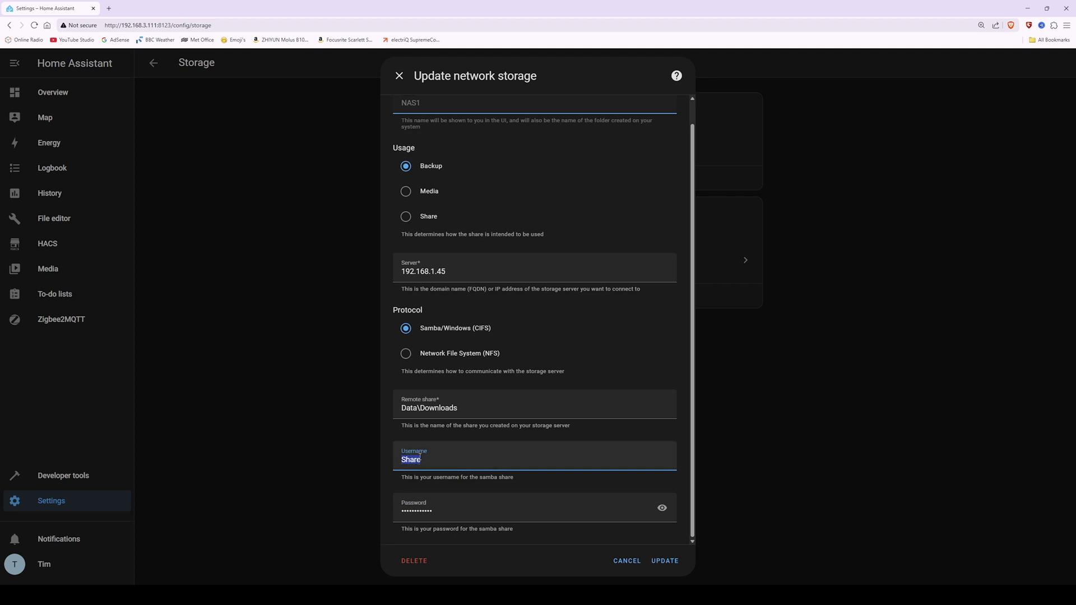
{"action": "left_click_drag", "start_coordinate": [445, 510], "coordinate": [386, 518]}
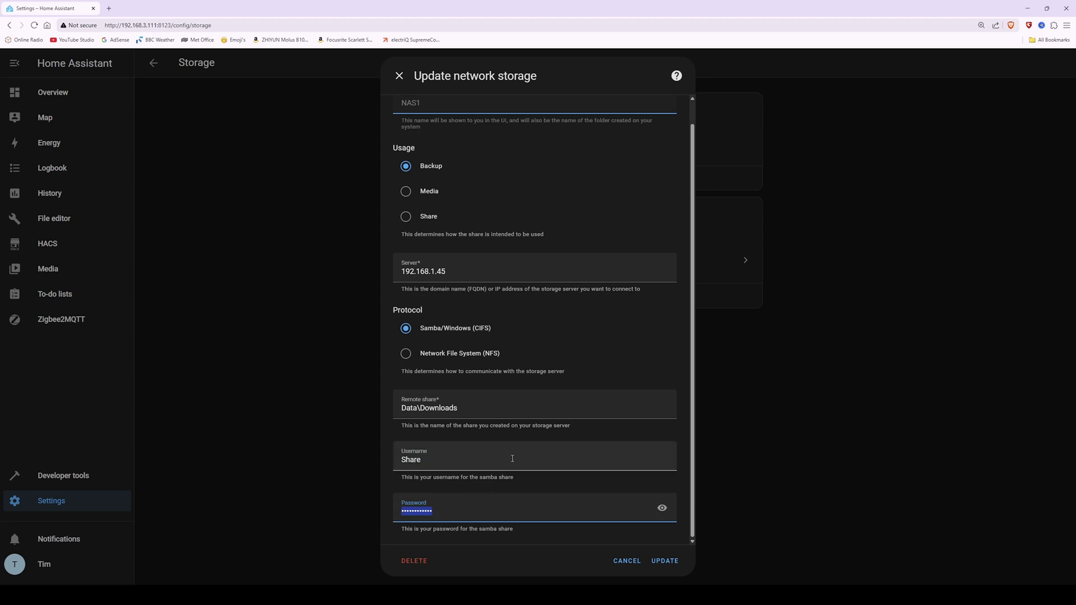
{"action": "left_click", "coordinate": [510, 510]}
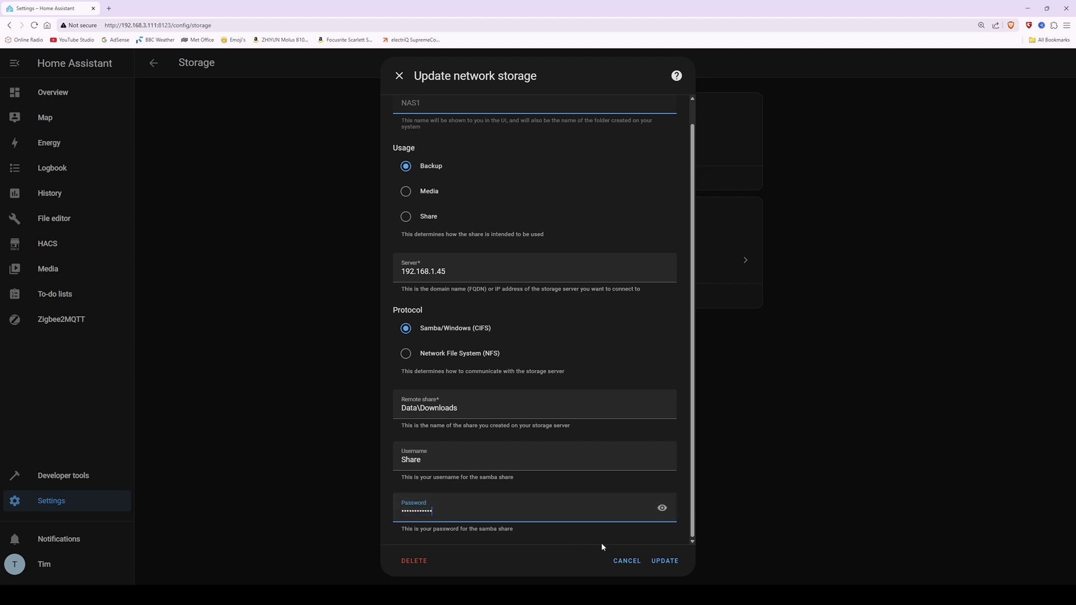
{"action": "left_click", "coordinate": [672, 562]}
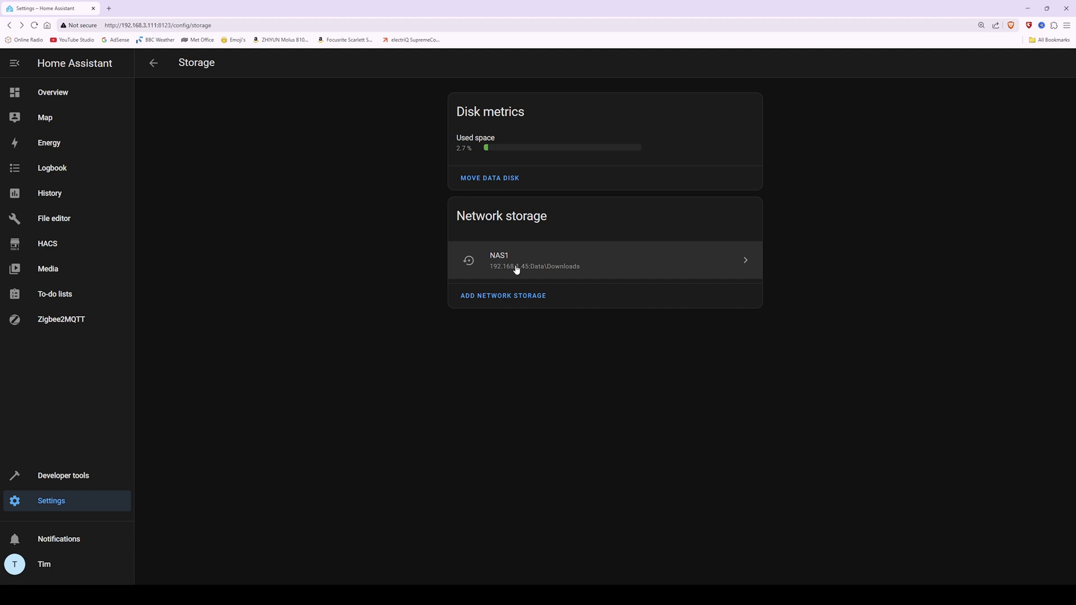
Step: Start a manual backup from the list of all backups, adding Media and the Share folder to the backup data
{"action": "left_click", "coordinate": [153, 64]}
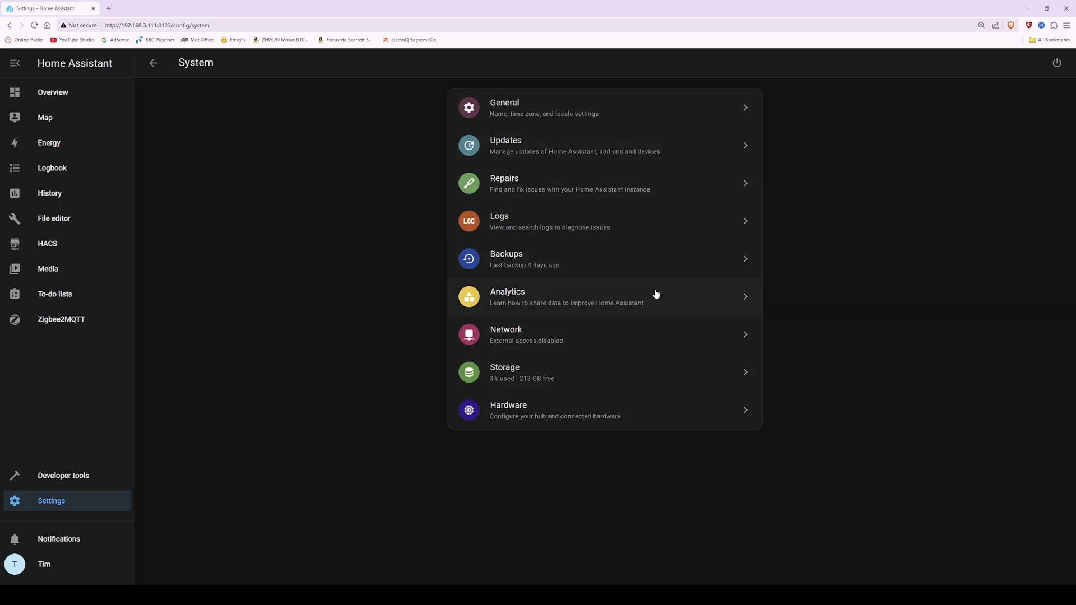
{"action": "left_click", "coordinate": [531, 261]}
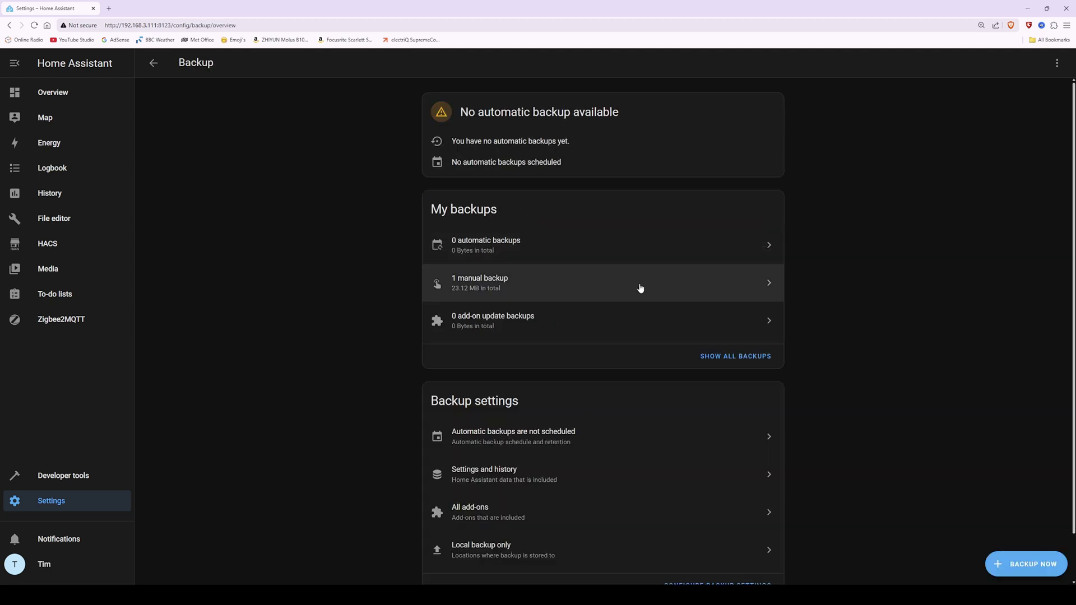
{"action": "left_click", "coordinate": [746, 360]}
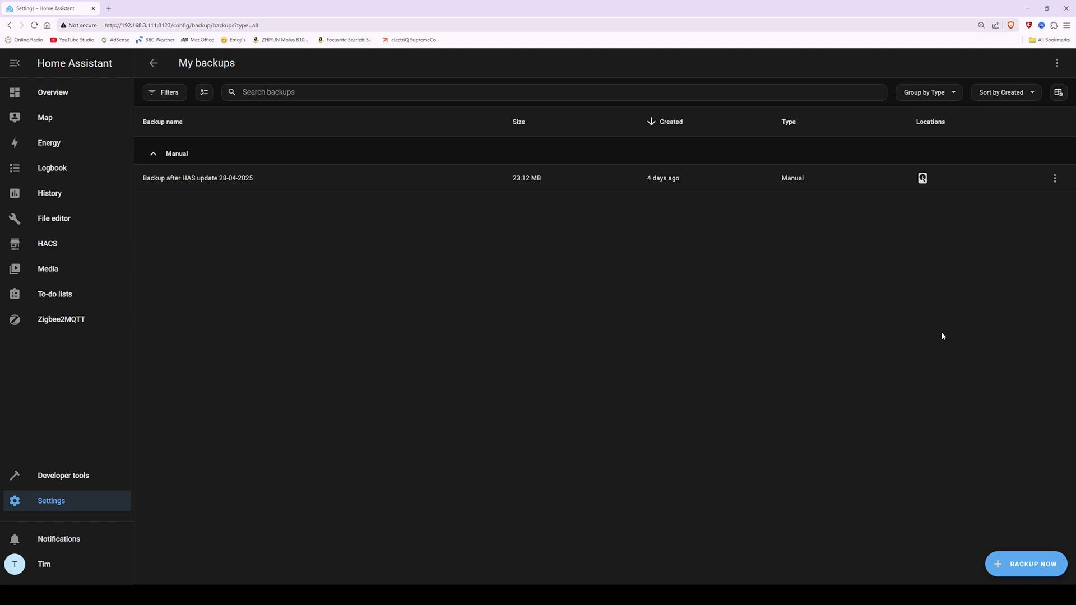
{"action": "left_click", "coordinate": [1037, 570]}
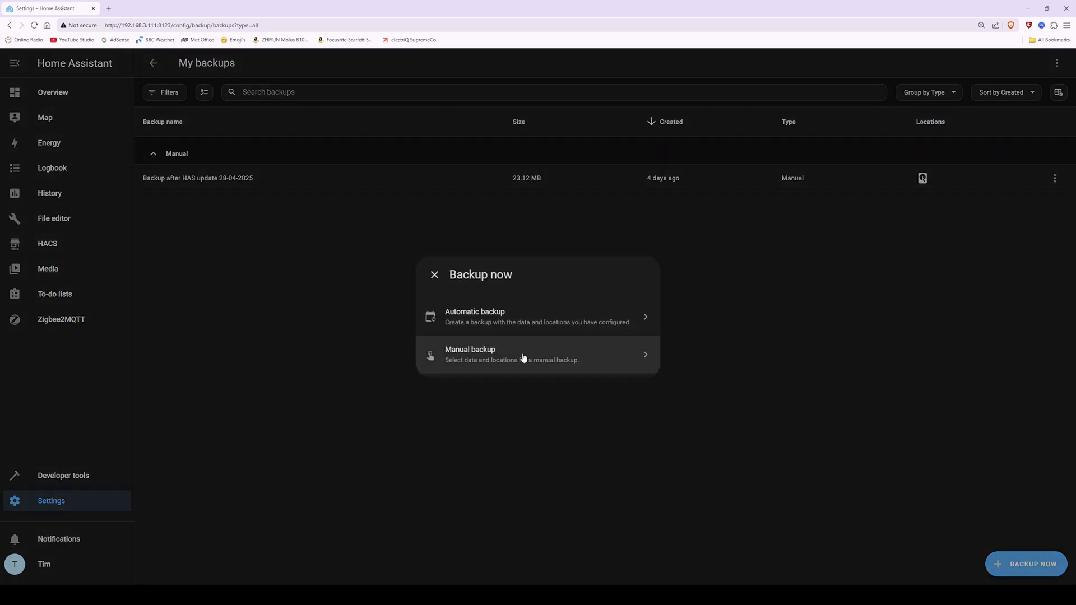
{"action": "left_click", "coordinate": [470, 361]}
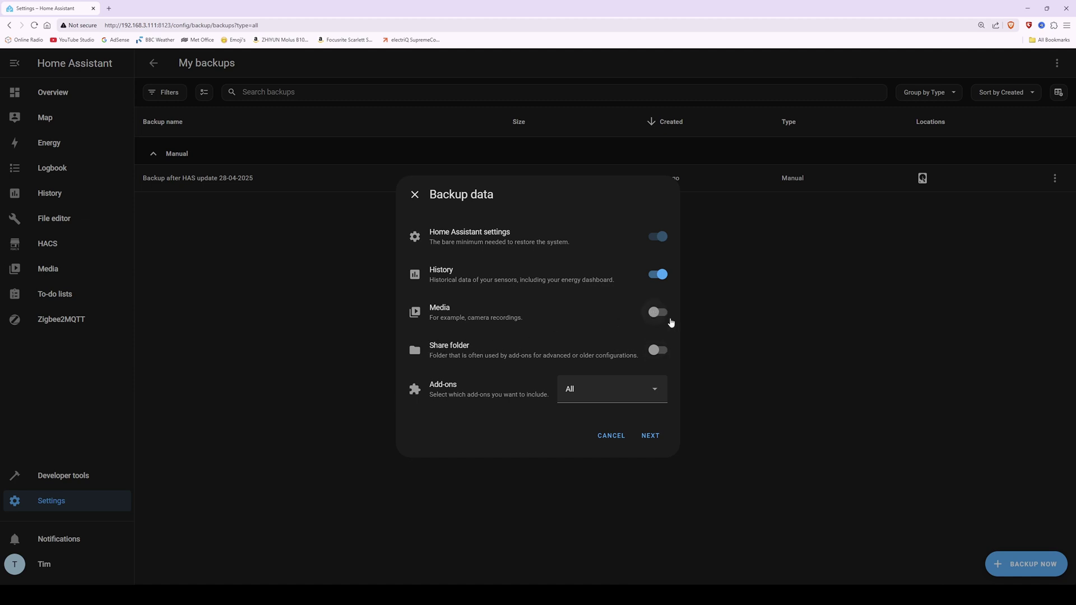
{"action": "left_click", "coordinate": [655, 313]}
{"action": "left_click", "coordinate": [654, 349]}
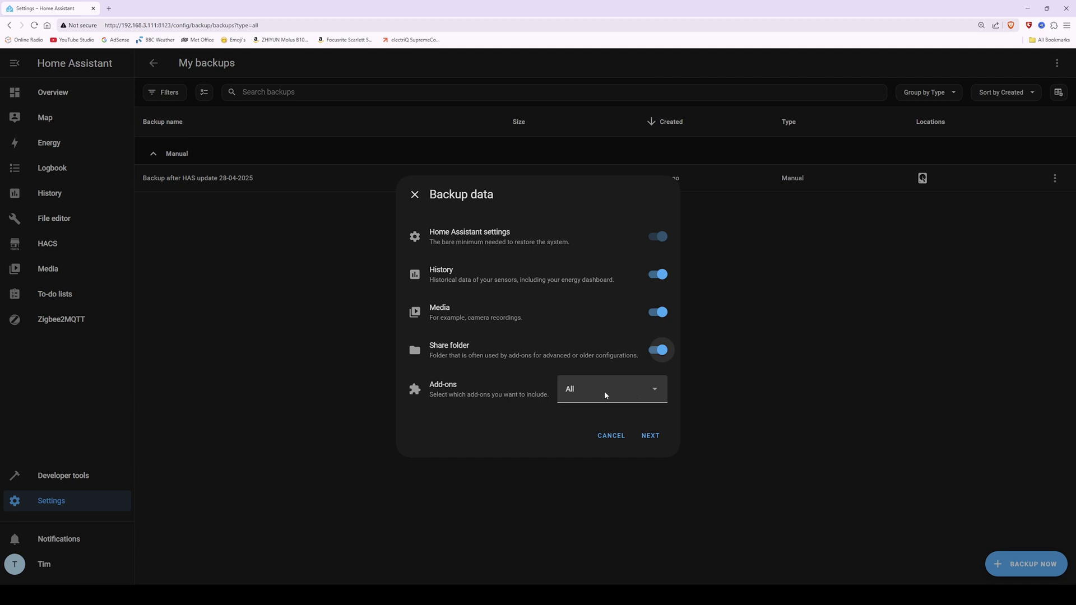
{"action": "left_click", "coordinate": [651, 438]}
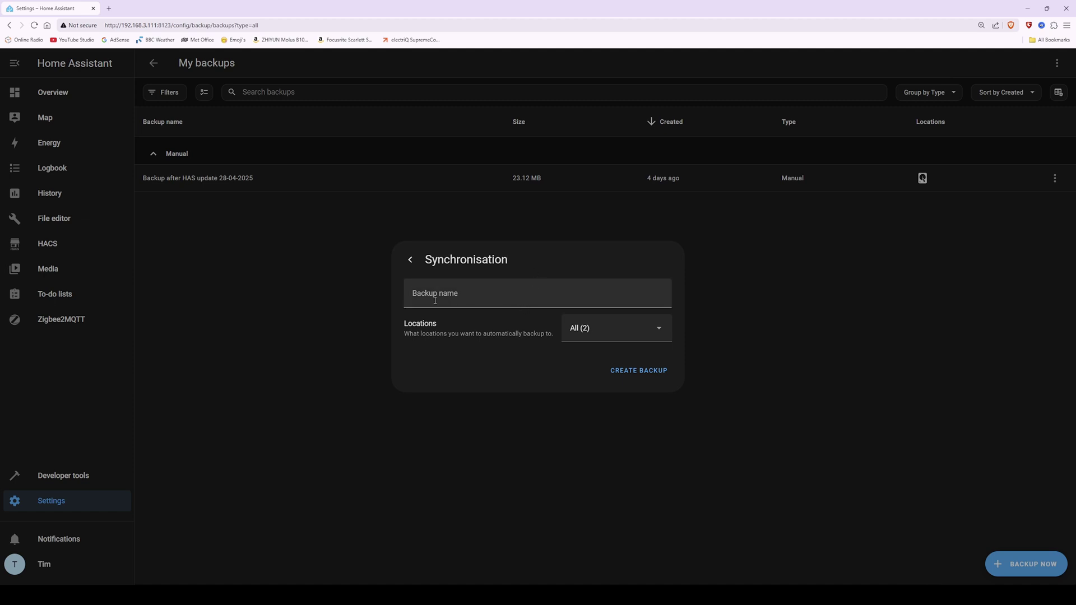
Step: Name the backup "Backup on 02-05-2025", choose only NAS1 as a custom location, and create it
{"action": "left_click", "coordinate": [482, 299]}
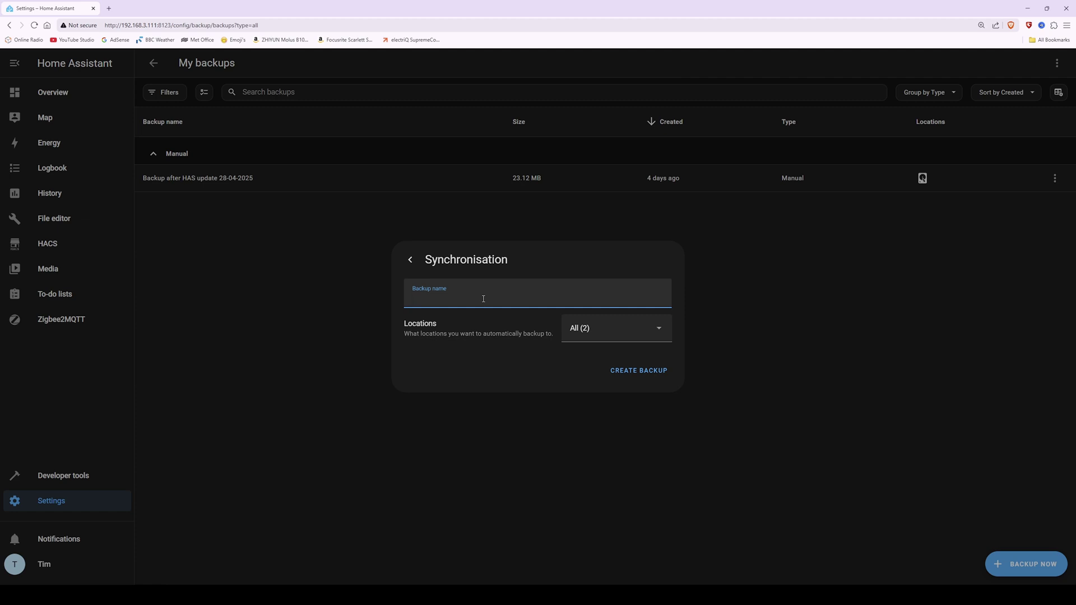
{"action": "type", "text": "Backup on"}
{"action": "type", "text": "02-05-2025"}
{"action": "left_click", "coordinate": [631, 327]}
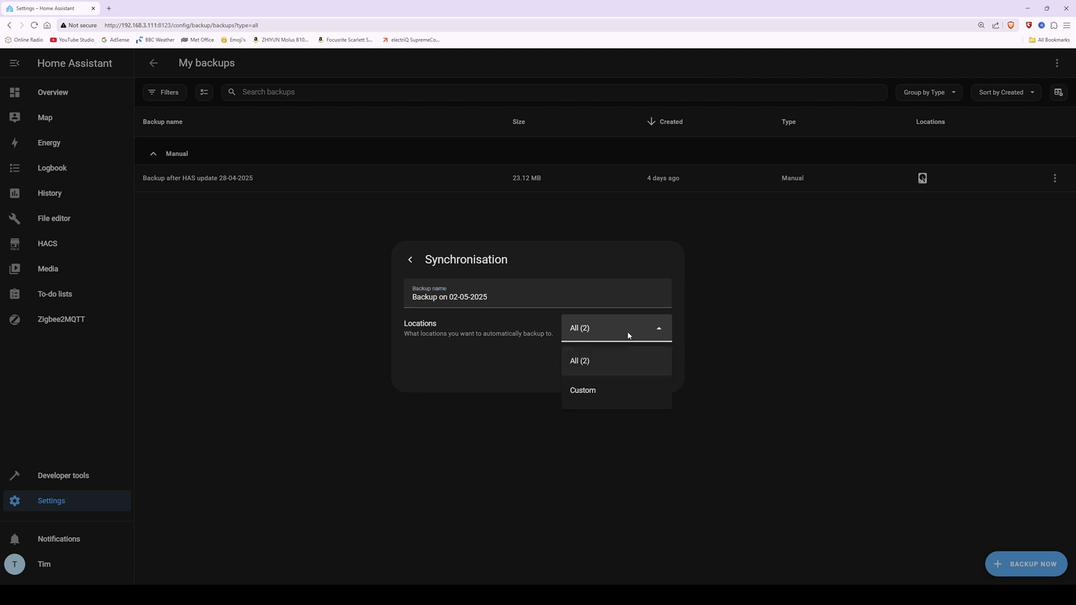
{"action": "left_click", "coordinate": [584, 392]}
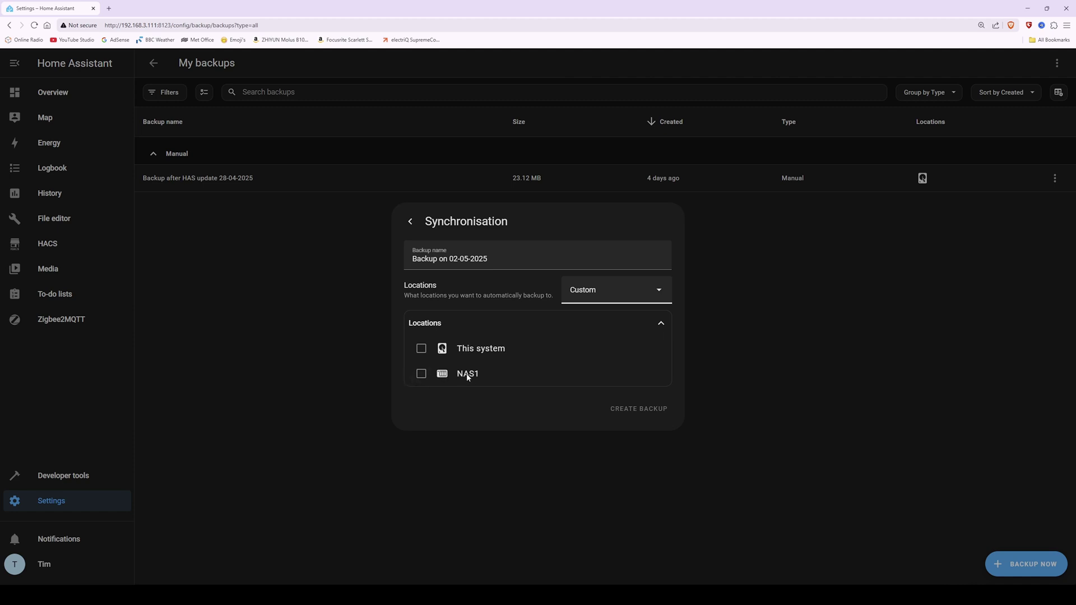
{"action": "left_click", "coordinate": [421, 376]}
{"action": "left_click", "coordinate": [649, 410]}
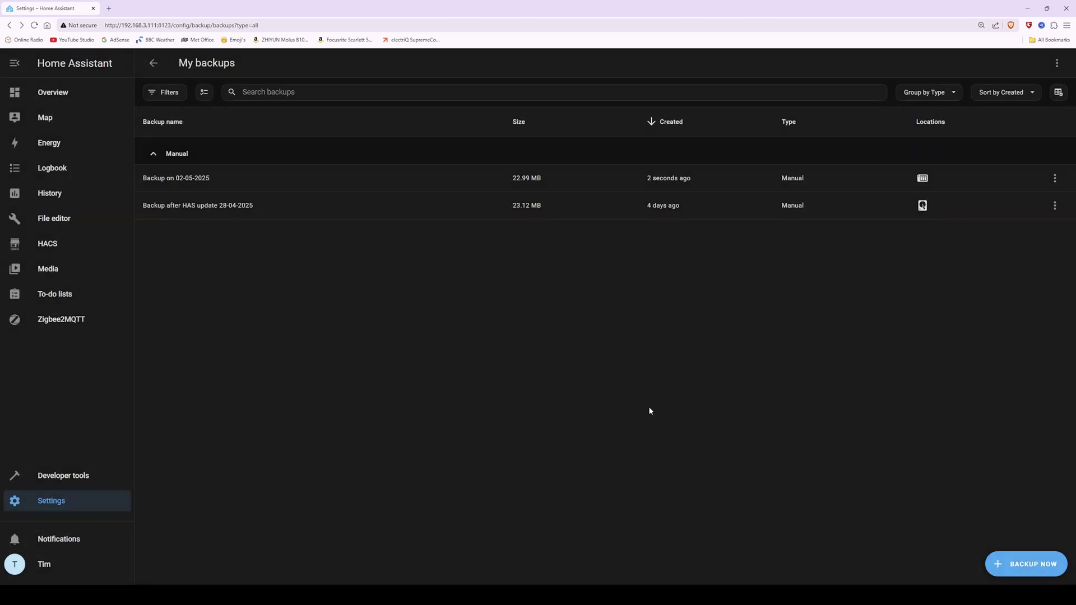